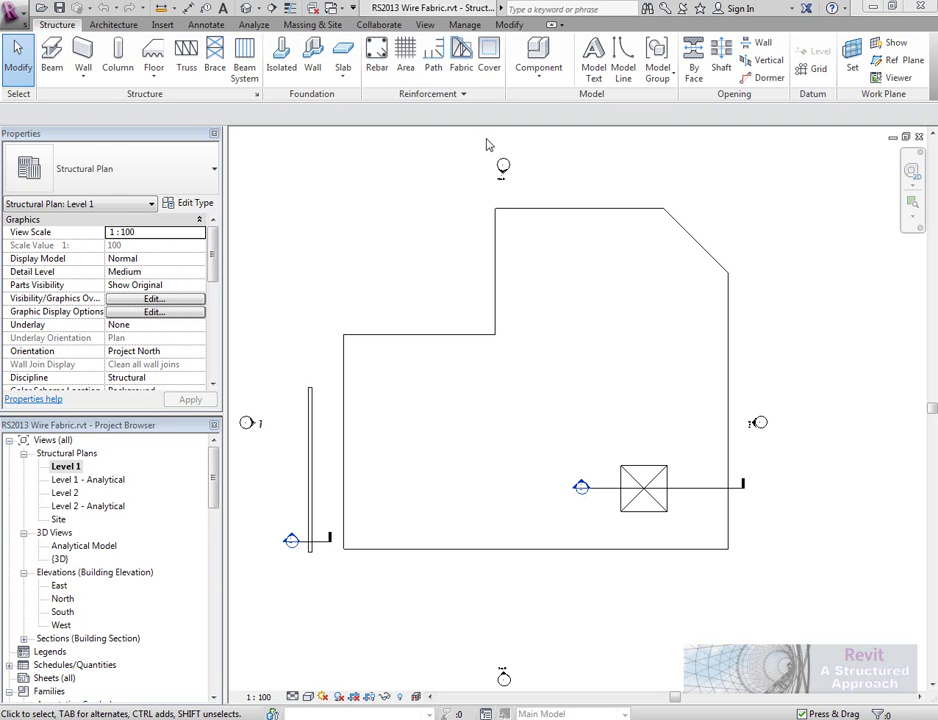
Start an A393 fabric area on the Level 1 floor slab
{"action": "left_click", "coordinate": [463, 70]}
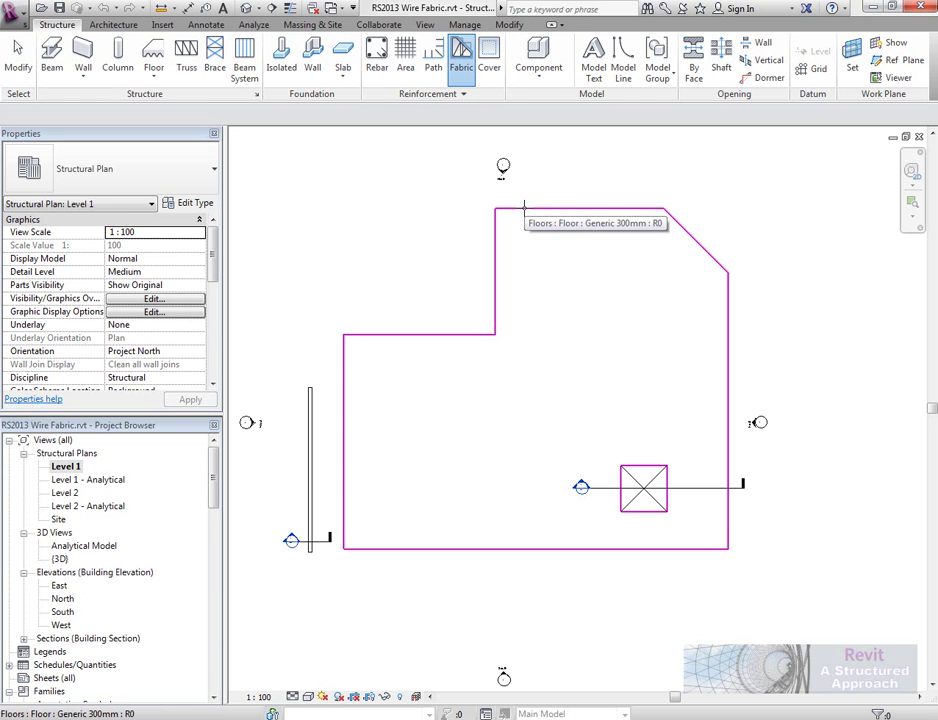
{"action": "left_click", "coordinate": [410, 254]}
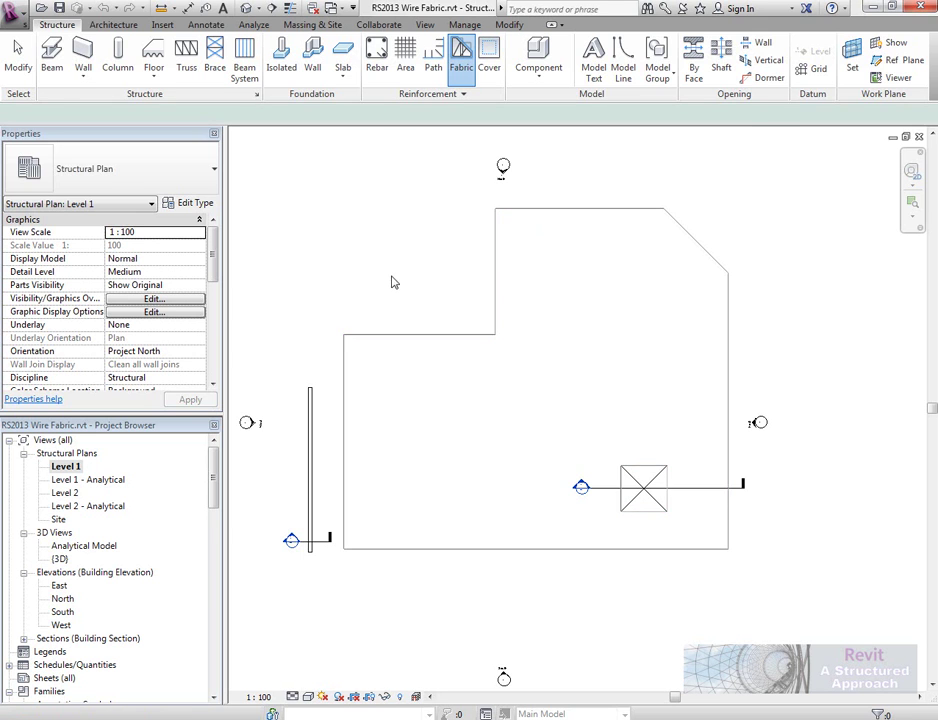
{"action": "mouse_move", "coordinate": [440, 302]}
{"action": "middle_mouse_down"}
{"action": "mouse_move", "coordinate": [442, 310]}
{"action": "mouse_move", "coordinate": [434, 293]}
{"action": "middle_mouse_up"}
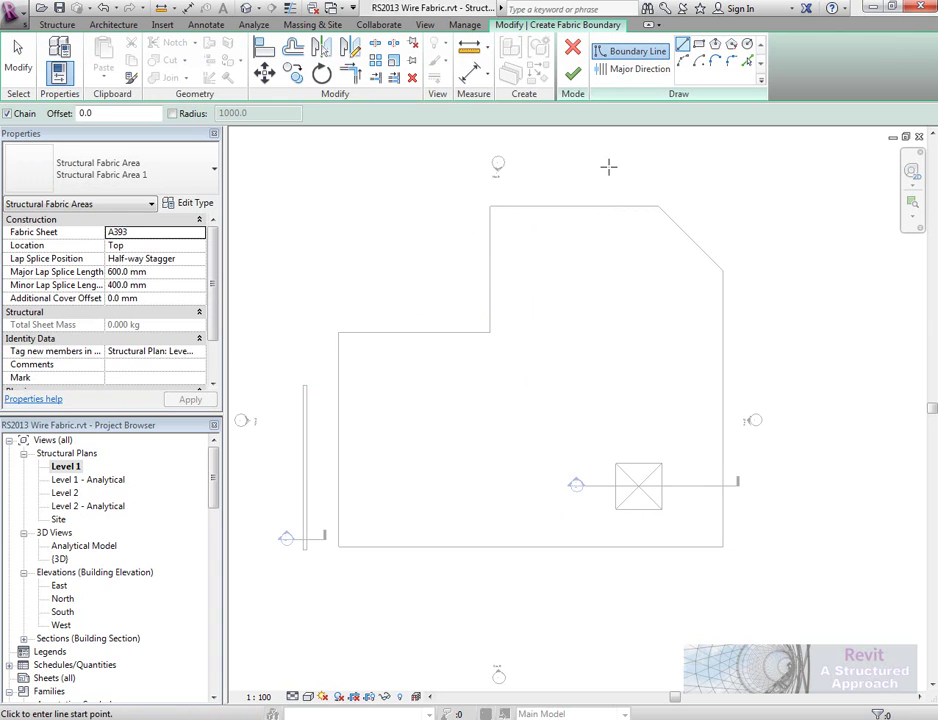
Use Pick Lines to trace all six slab edges, diagonal, outer and inner, as the fabric boundary
{"action": "key", "text": "p"}
{"action": "key", "text": "l"}
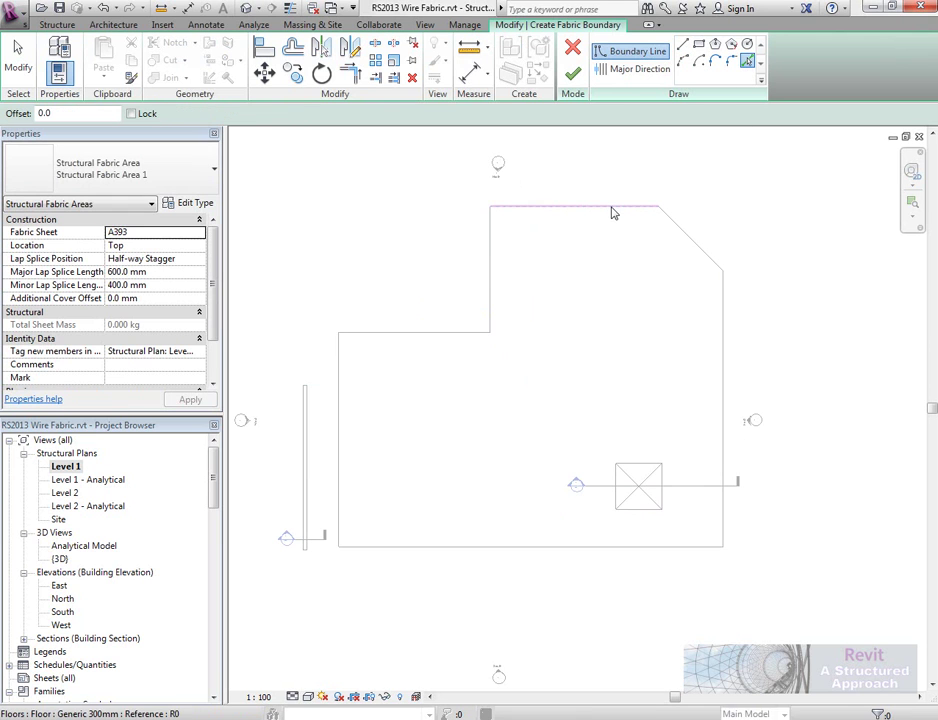
{"action": "left_click", "coordinate": [707, 254]}
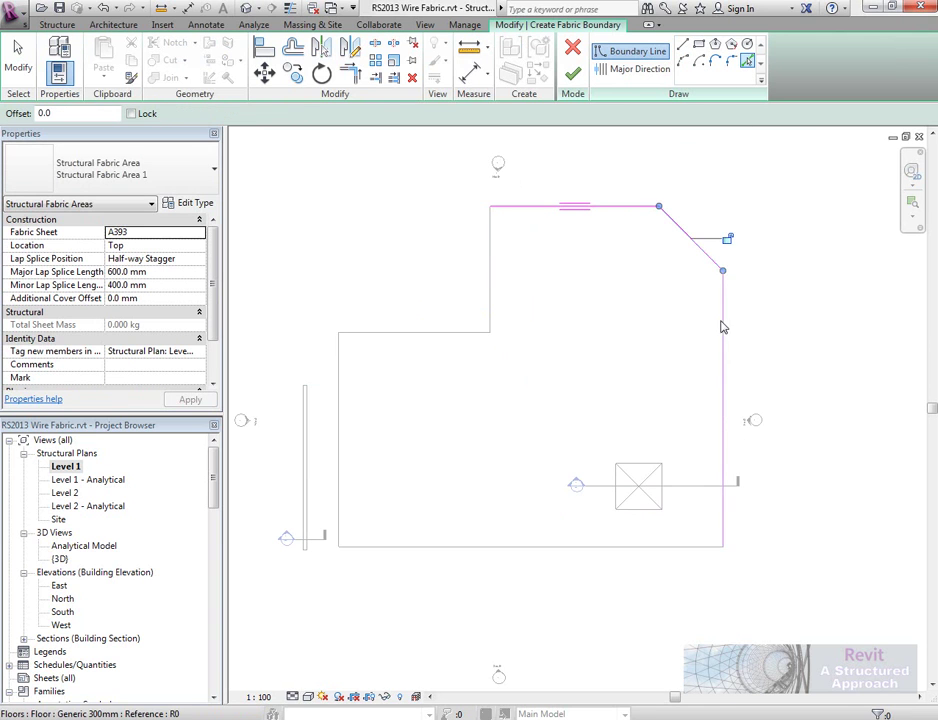
{"action": "left_click", "coordinate": [722, 330]}
{"action": "left_click", "coordinate": [676, 546]}
{"action": "left_click", "coordinate": [337, 463]}
{"action": "left_click", "coordinate": [446, 333]}
{"action": "left_click", "coordinate": [492, 306]}
{"action": "middle_click_drag", "start_coordinate": [557, 274], "coordinate": [566, 261]}
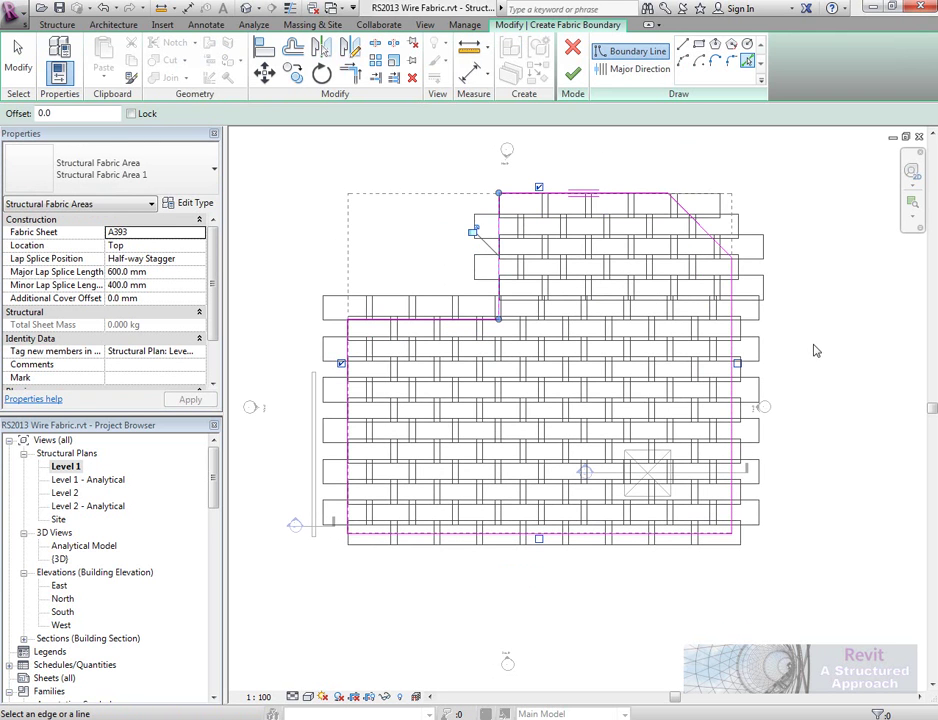
{"action": "scroll", "coordinate": [737, 262], "scroll_direction": "up", "scroll_amount": 1}
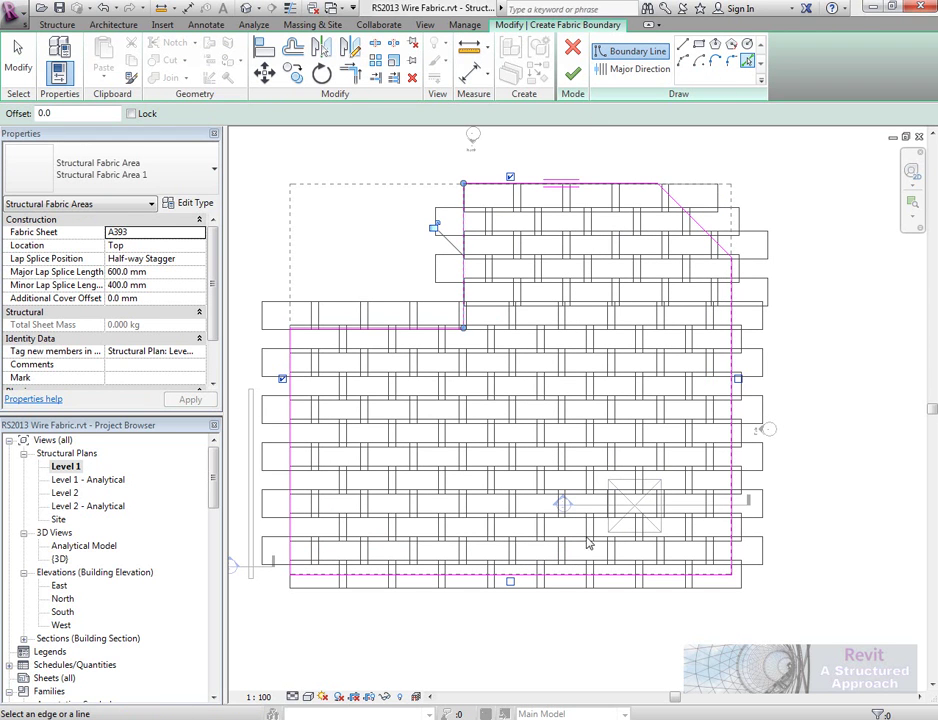
Flip the fabric span direction symbol 180°
{"action": "left_click", "coordinate": [651, 485]}
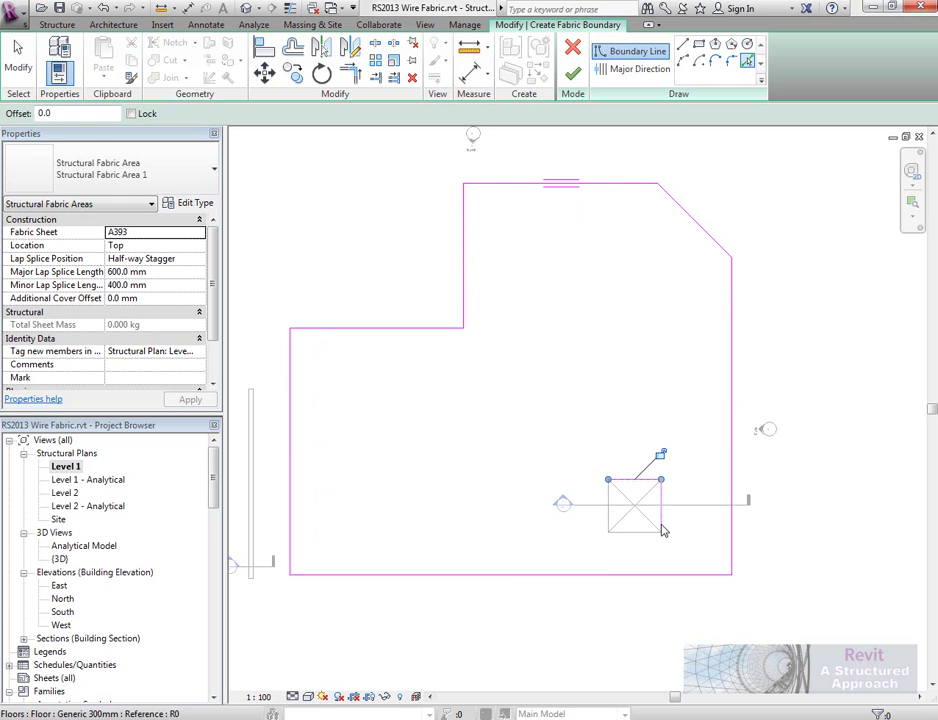
{"action": "left_click_drag", "start_coordinate": [639, 533], "coordinate": [618, 453]}
{"action": "middle_click_drag", "start_coordinate": [561, 561], "coordinate": [566, 553]}
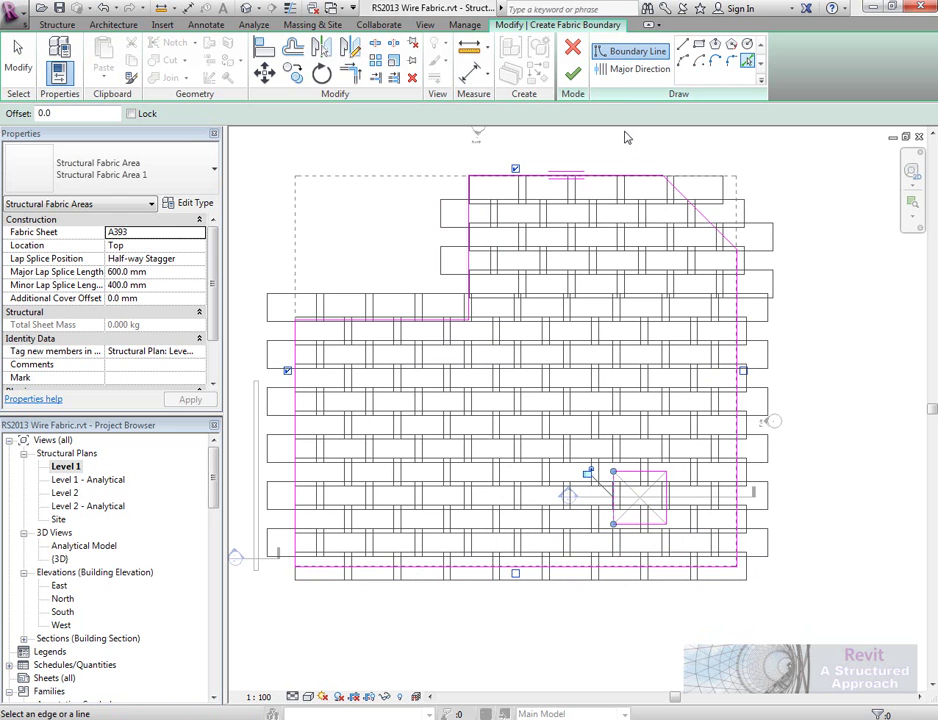
Set the top slab edge as the fabric sheets' major direction
{"action": "left_click", "coordinate": [636, 69]}
{"action": "left_click", "coordinate": [470, 250]}
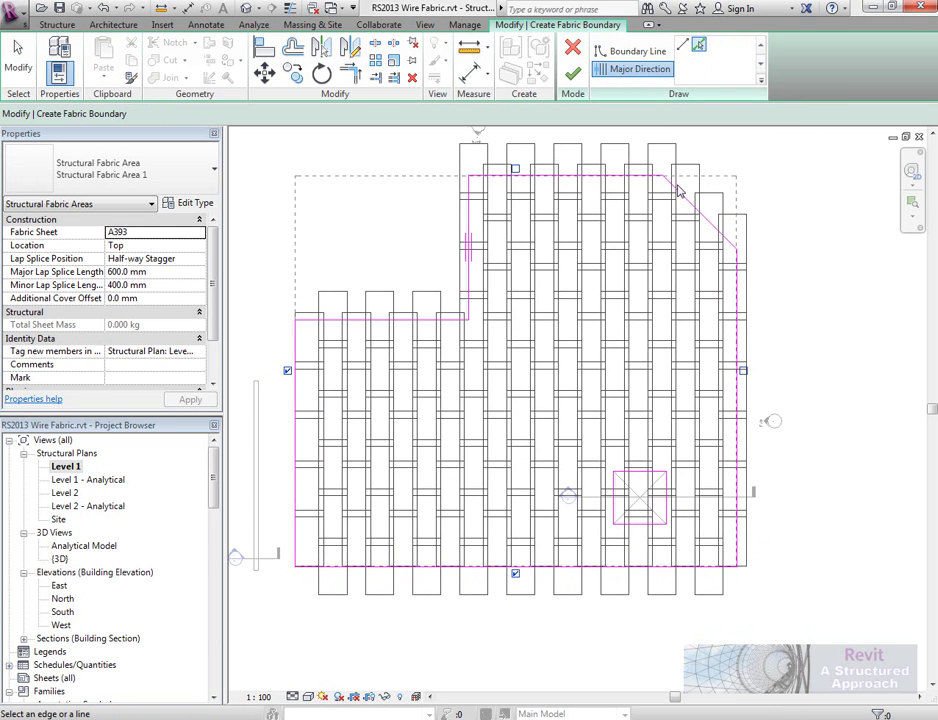
{"action": "left_click", "coordinate": [475, 177]}
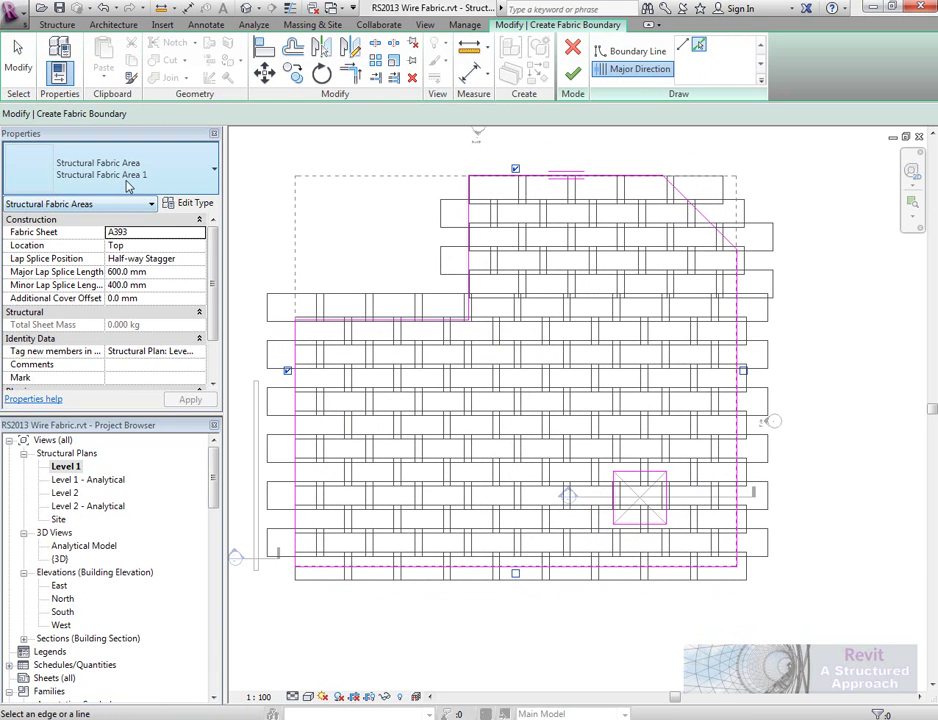
Confirm Fabric Sheet A393 and Location Top in the fabric properties
{"action": "left_click", "coordinate": [202, 237]}
{"action": "scroll", "coordinate": [200, 278], "scroll_direction": "down", "scroll_amount": 1}
{"action": "scroll", "coordinate": [200, 278], "scroll_direction": "up", "scroll_amount": 1}
{"action": "left_click", "coordinate": [123, 241]}
{"action": "left_click", "coordinate": [200, 246]}
{"action": "left_click", "coordinate": [200, 246]}
{"action": "left_click", "coordinate": [200, 246]}
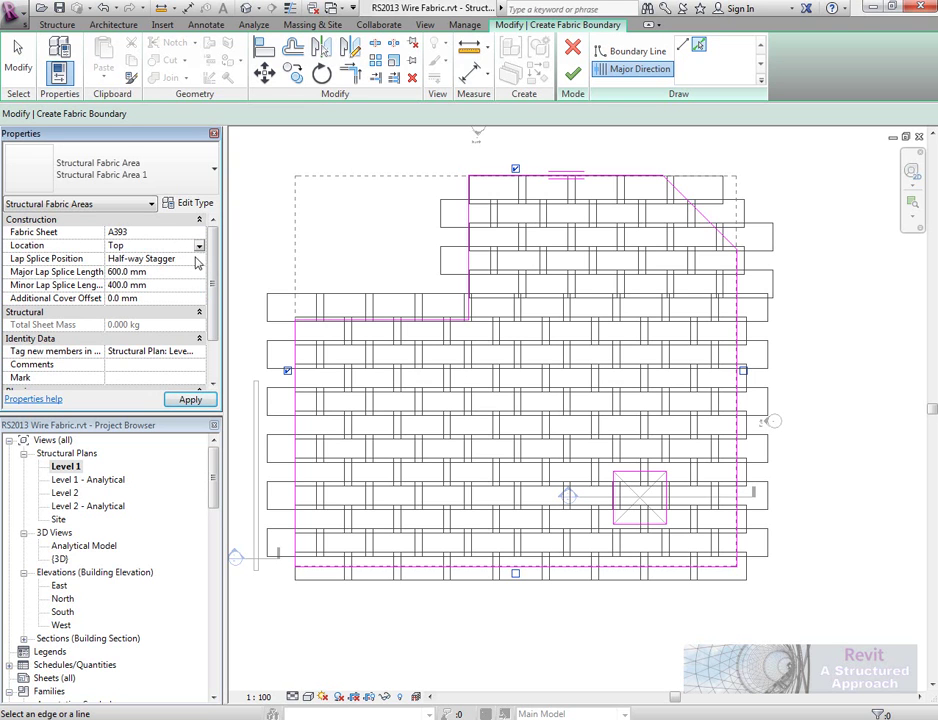
{"action": "left_click", "coordinate": [196, 261]}
{"action": "left_click", "coordinate": [199, 259]}
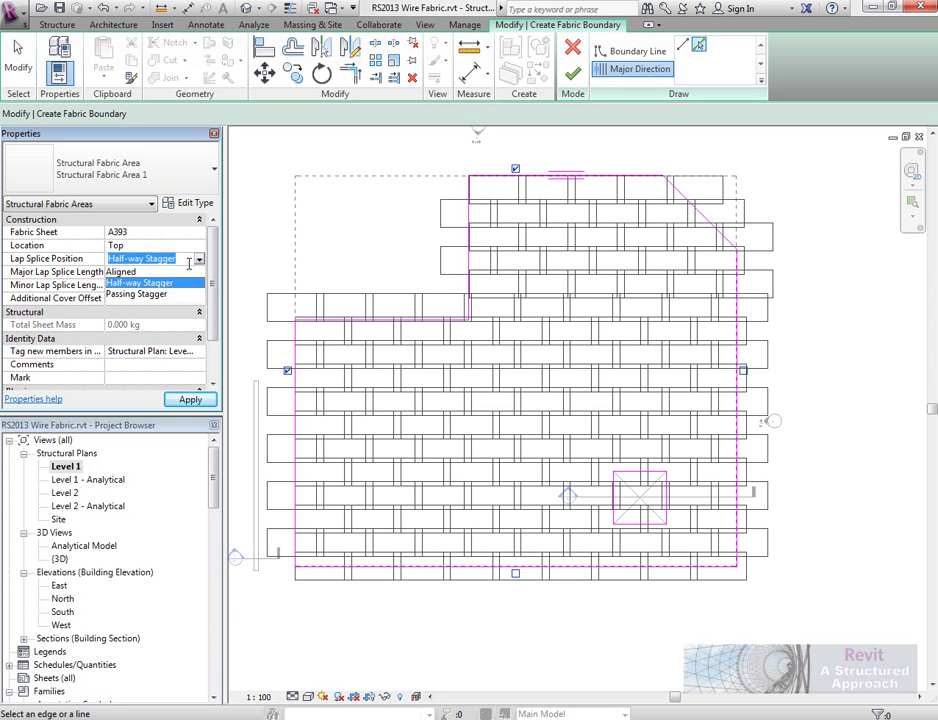
{"action": "left_click", "coordinate": [130, 271]}
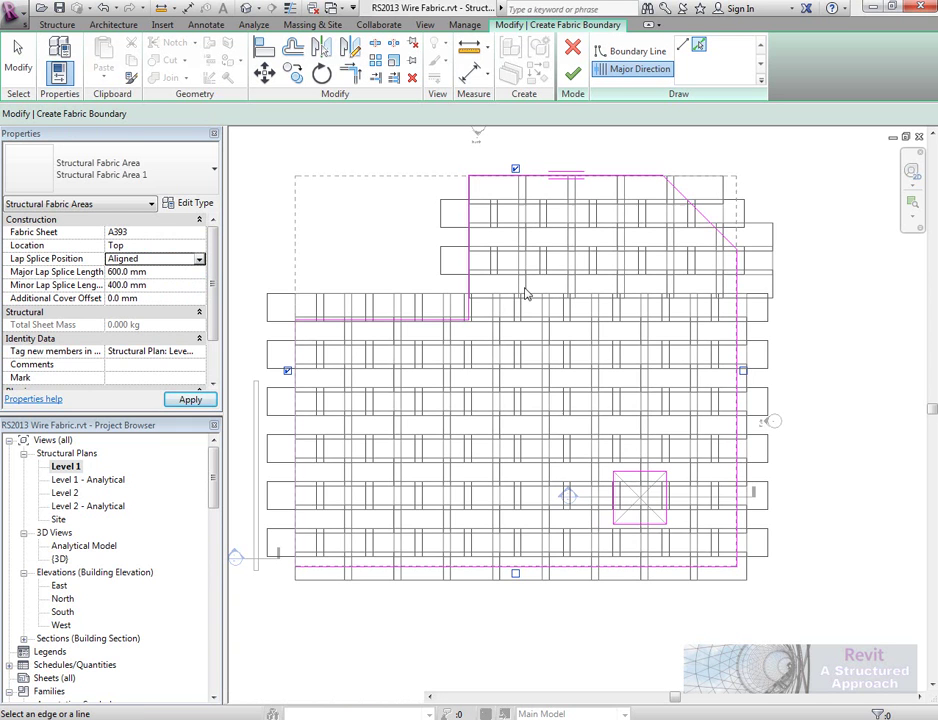
{"action": "left_click", "coordinate": [199, 259]}
{"action": "left_click", "coordinate": [196, 285]}
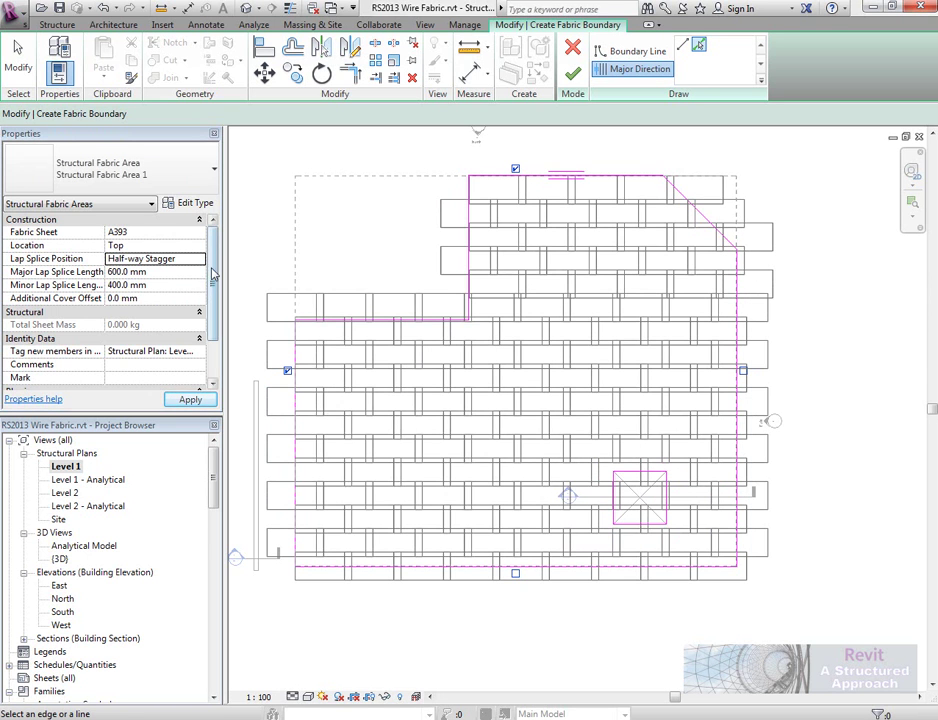
{"action": "left_click", "coordinate": [200, 259]}
{"action": "left_click", "coordinate": [199, 294]}
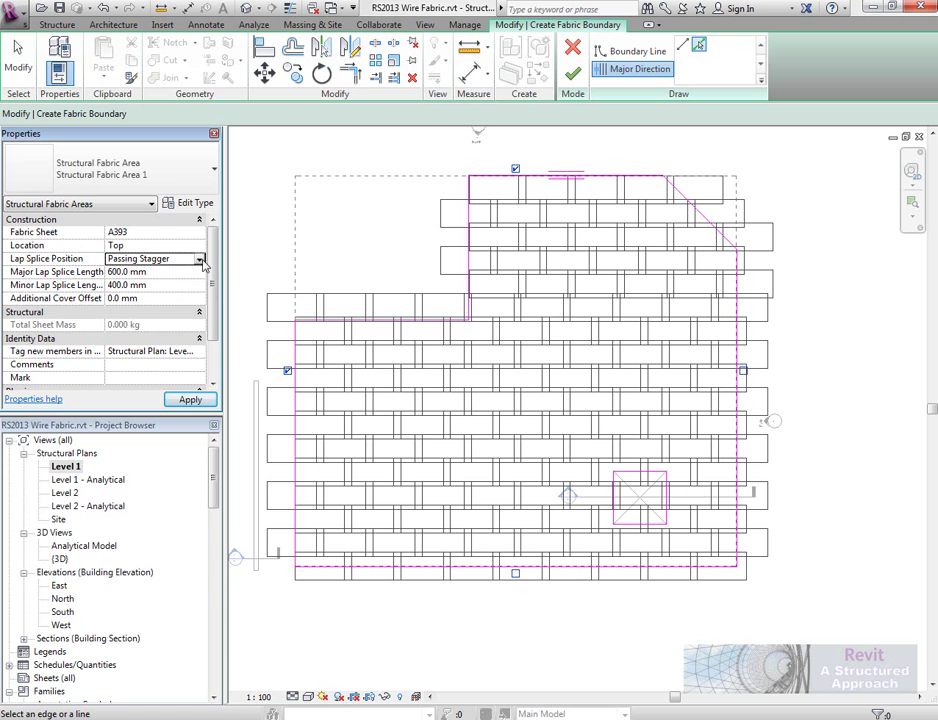
{"action": "left_click", "coordinate": [200, 259]}
{"action": "left_click", "coordinate": [195, 282]}
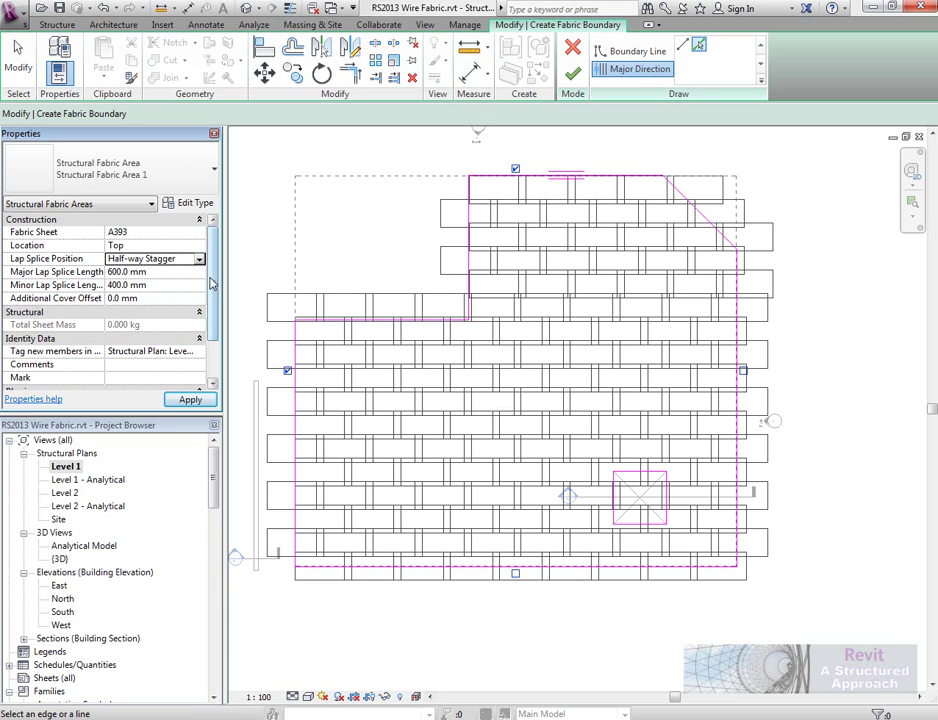
{"action": "scroll", "coordinate": [212, 284], "scroll_direction": "down", "scroll_amount": 1}
{"action": "scroll", "coordinate": [150, 285], "scroll_direction": "up", "scroll_amount": 1}
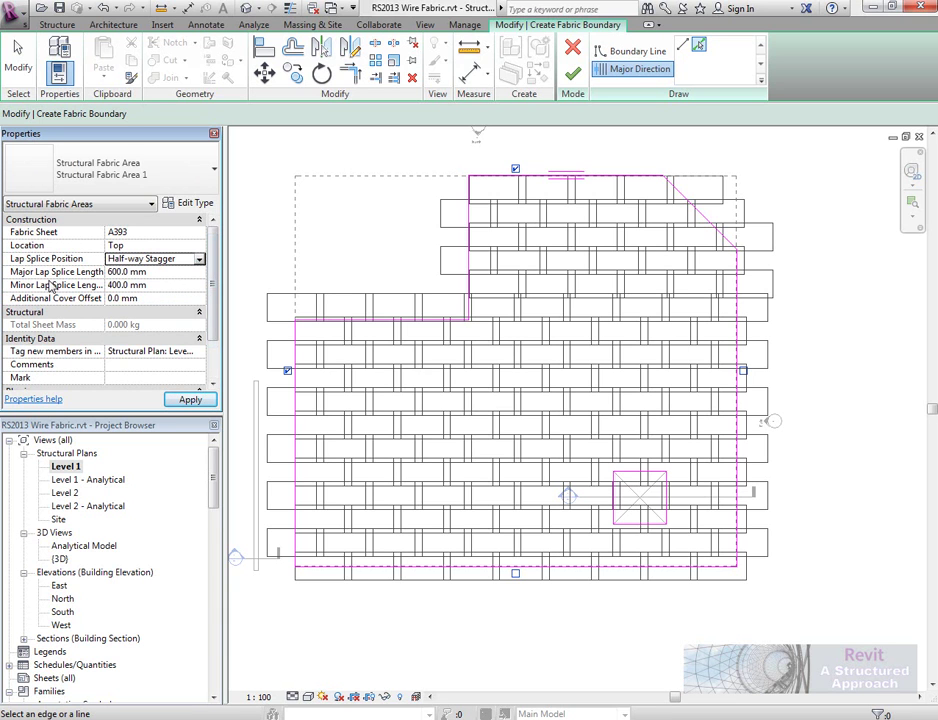
{"action": "left_click", "coordinate": [162, 275]}
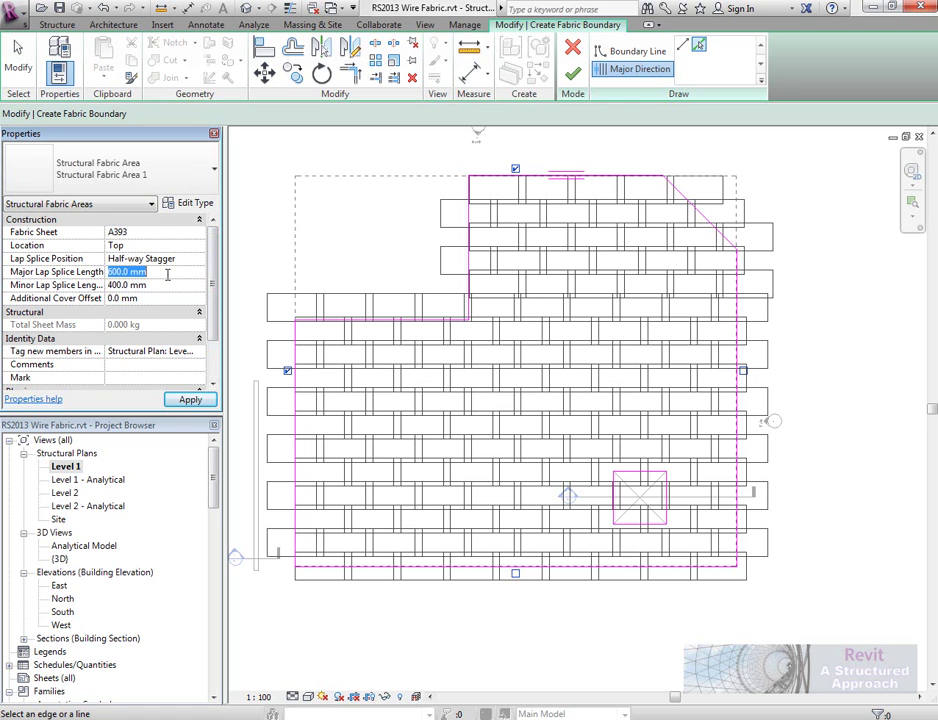
{"action": "left_click", "coordinate": [164, 285]}
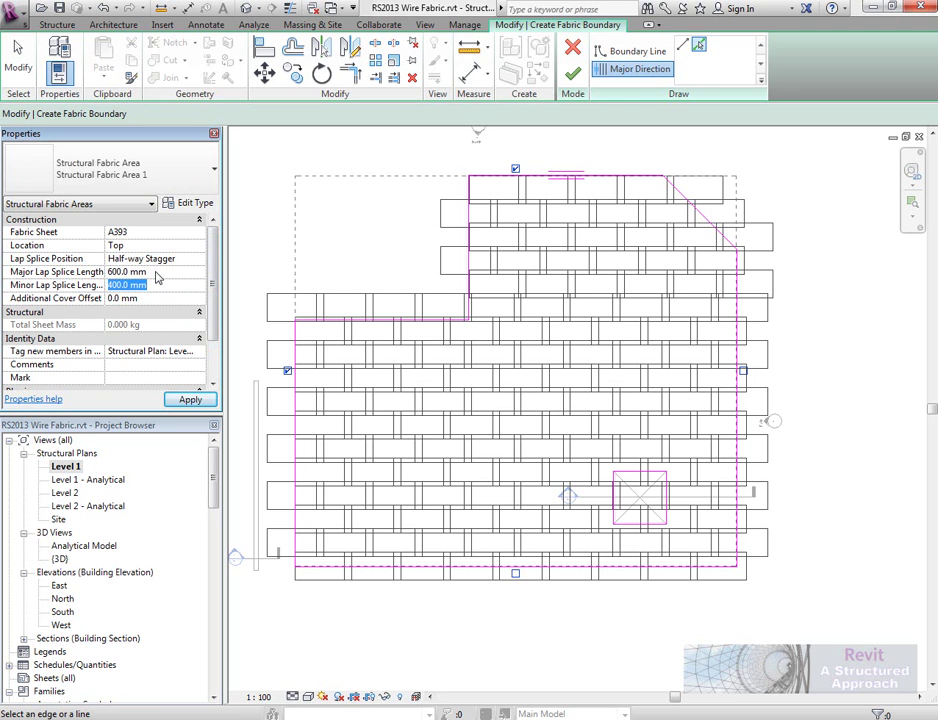
{"action": "left_click", "coordinate": [158, 285]}
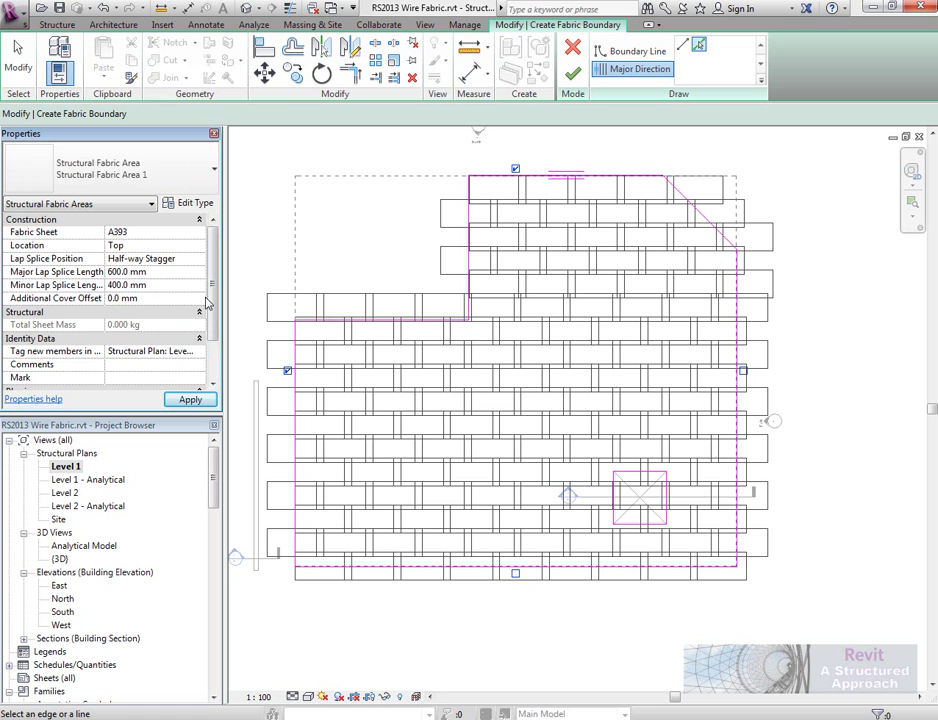
{"action": "scroll", "coordinate": [210, 306], "scroll_direction": "down", "scroll_amount": 2}
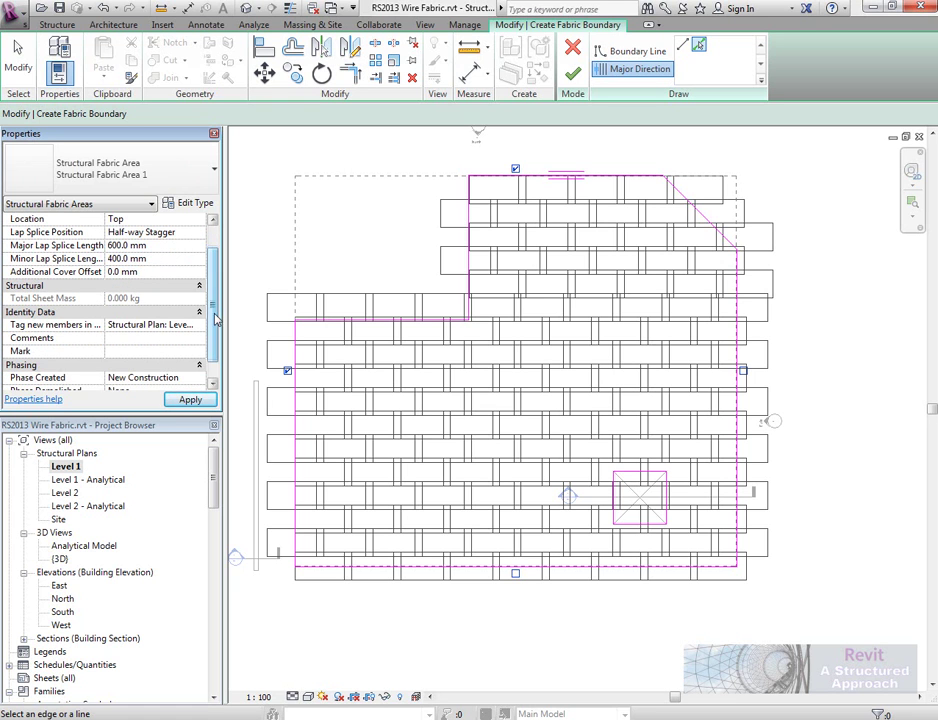
{"action": "left_click_drag", "start_coordinate": [214, 318], "coordinate": [214, 337]}
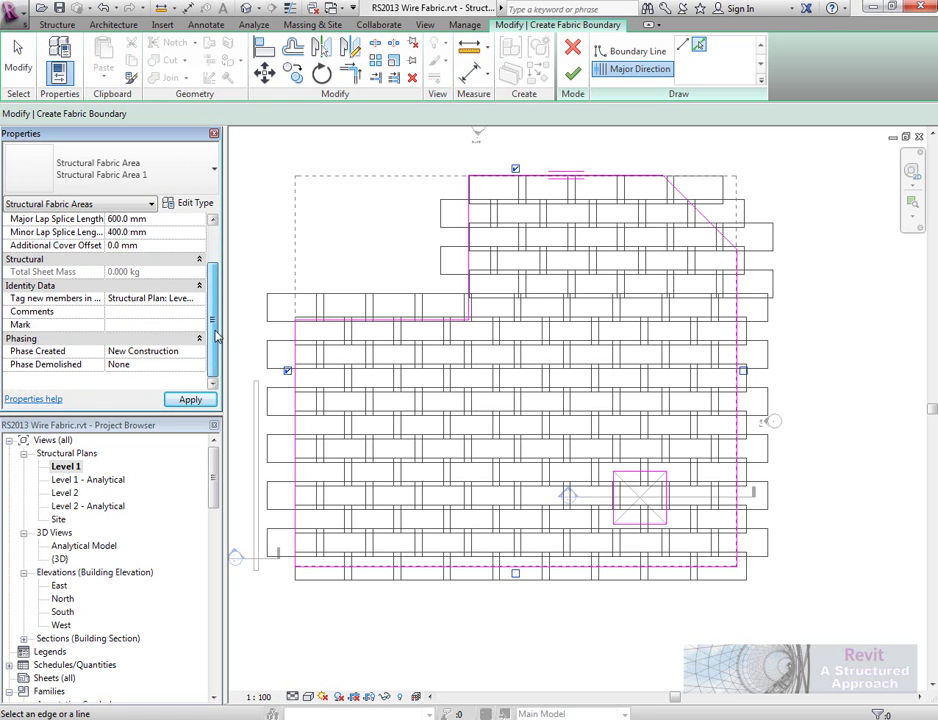
Apply the properties, finish the fabric area, then zoom in on the A393 sheets around the opening
{"action": "left_click", "coordinate": [191, 400]}
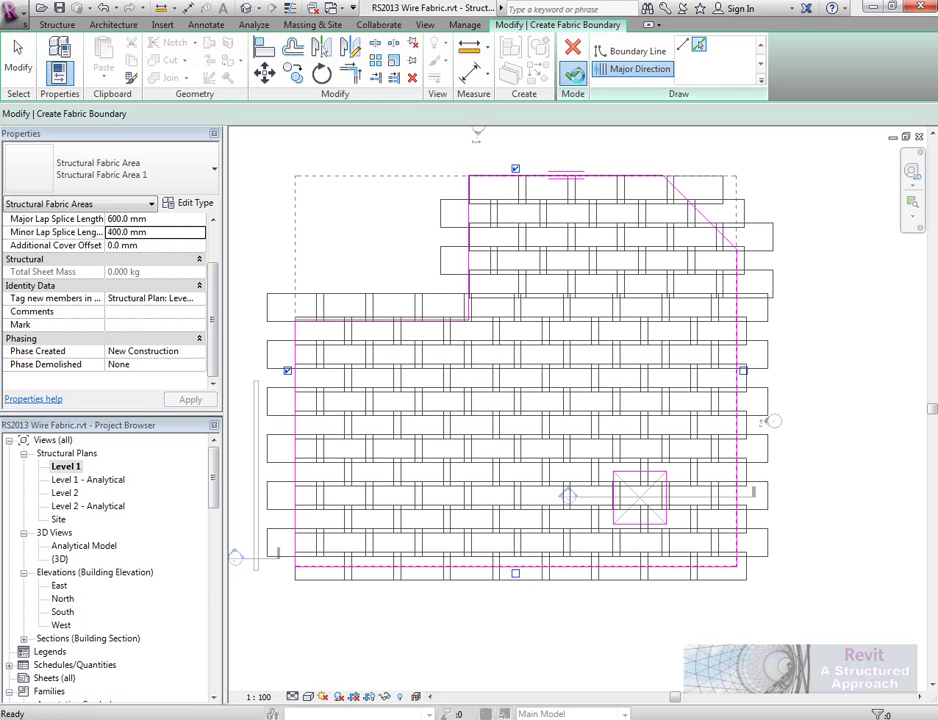
{"action": "left_click", "coordinate": [573, 74]}
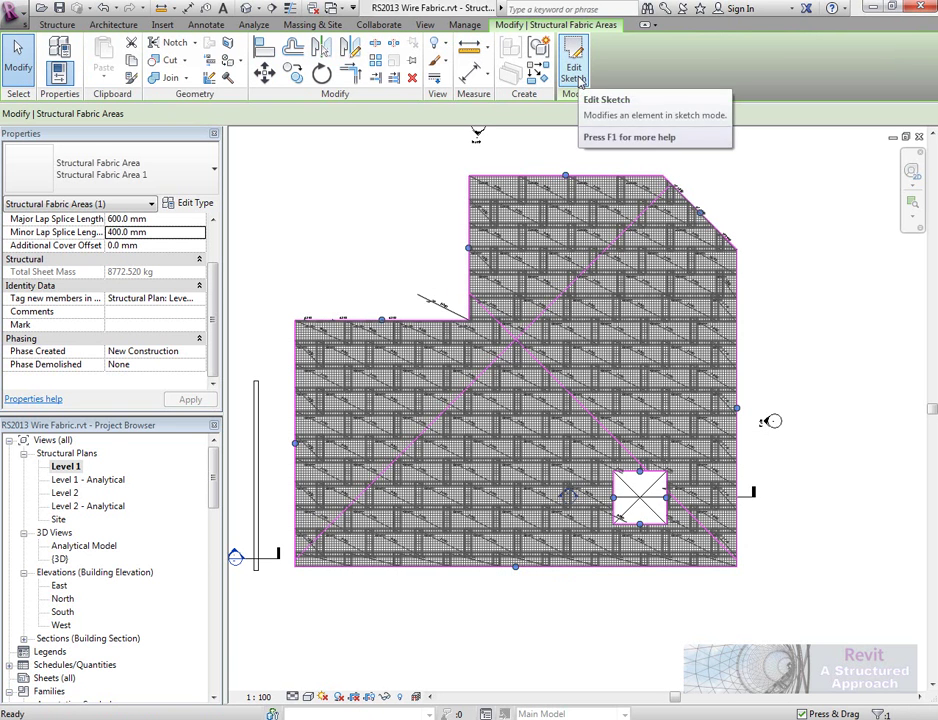
{"action": "left_click", "coordinate": [785, 465]}
{"action": "scroll", "coordinate": [791, 408], "scroll_direction": "up", "scroll_amount": 1}
{"action": "scroll", "coordinate": [655, 507], "scroll_direction": "up", "scroll_amount": 2}
{"action": "scroll", "coordinate": [655, 507], "scroll_direction": "up", "scroll_amount": 4}
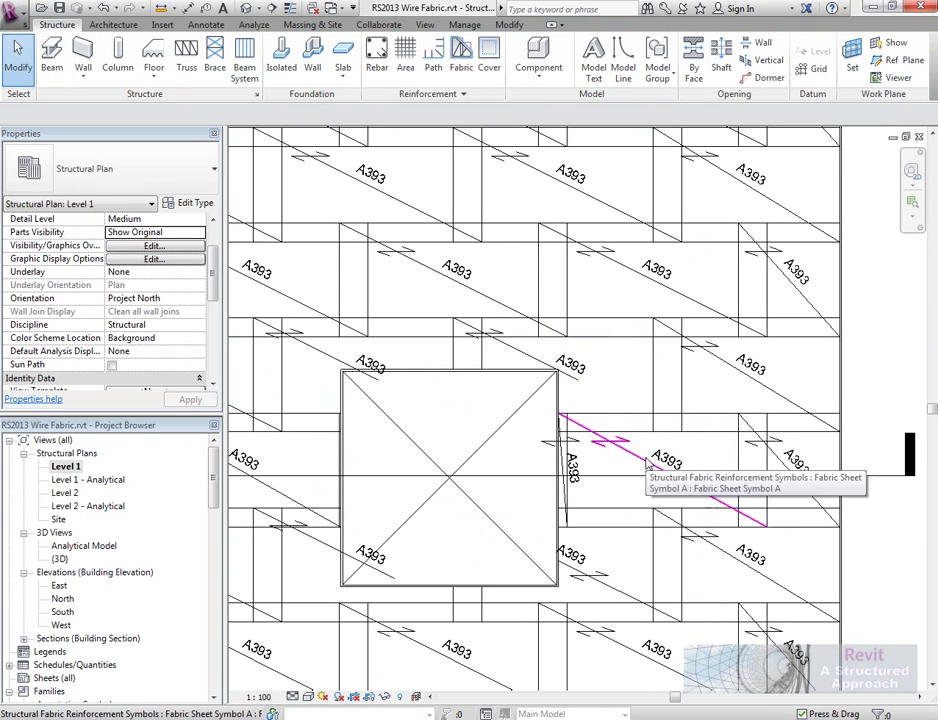
Try Symbol B Circle and Symbol C Circle on a fabric sheet symbol, then restore Symbol A
{"action": "left_click", "coordinate": [660, 462]}
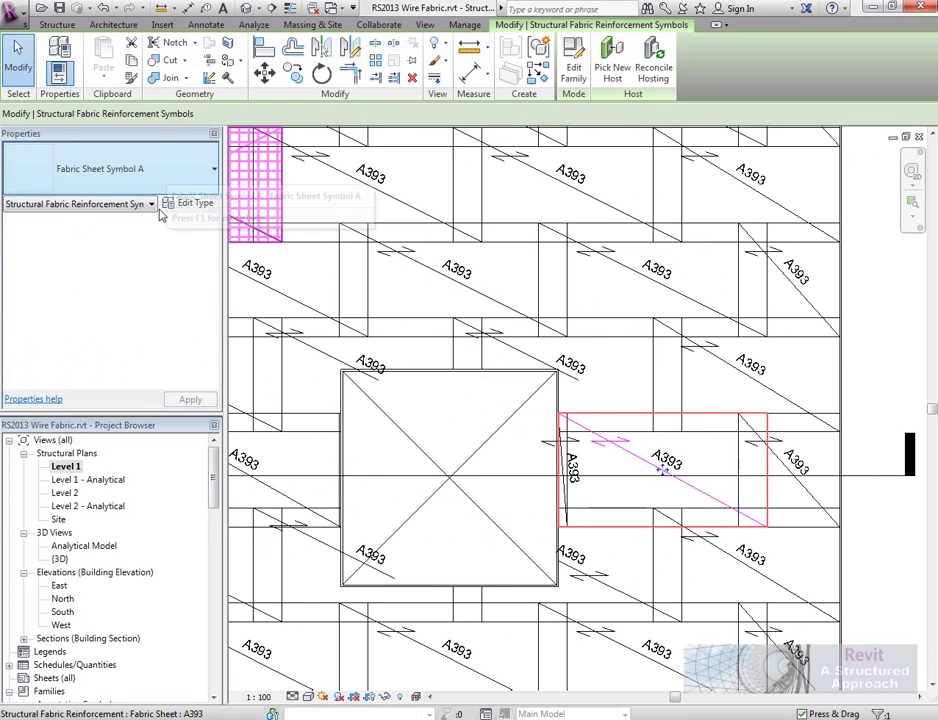
{"action": "left_click", "coordinate": [163, 166]}
{"action": "left_click", "coordinate": [90, 258]}
{"action": "left_click", "coordinate": [110, 168]}
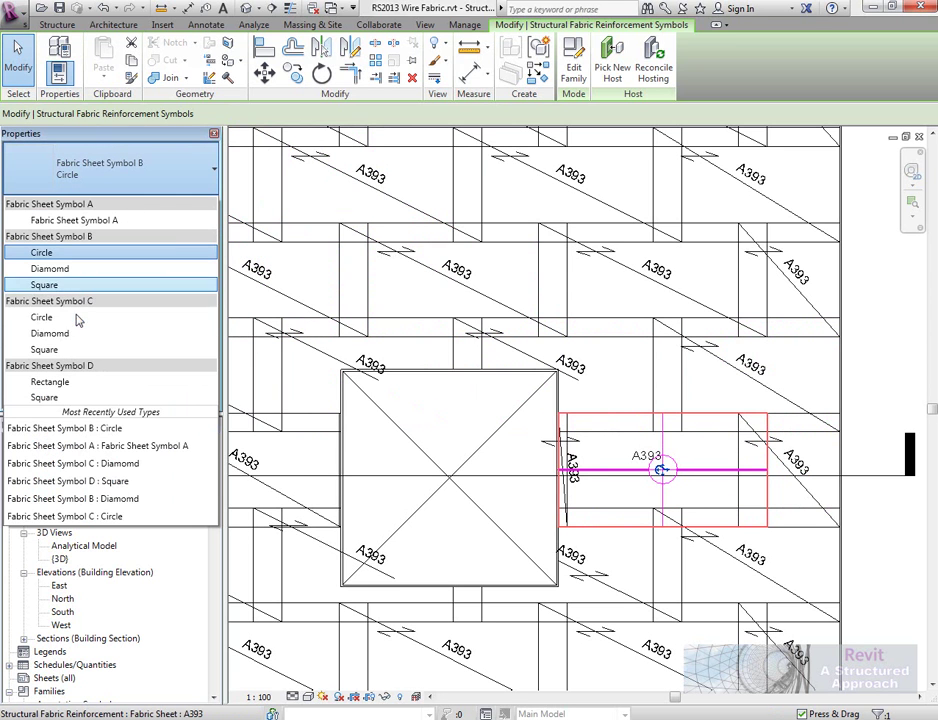
{"action": "left_click", "coordinate": [72, 320]}
{"action": "left_click", "coordinate": [203, 171]}
{"action": "left_click", "coordinate": [77, 258]}
{"action": "left_click", "coordinate": [192, 171]}
{"action": "left_click", "coordinate": [108, 220]}
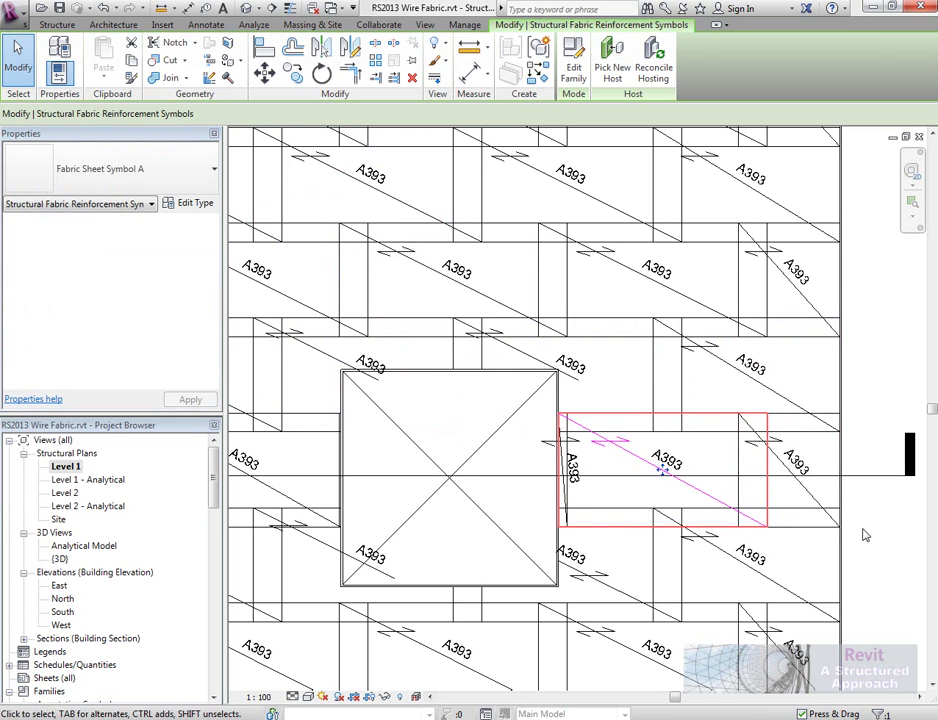
{"action": "key", "text": "Escape"}
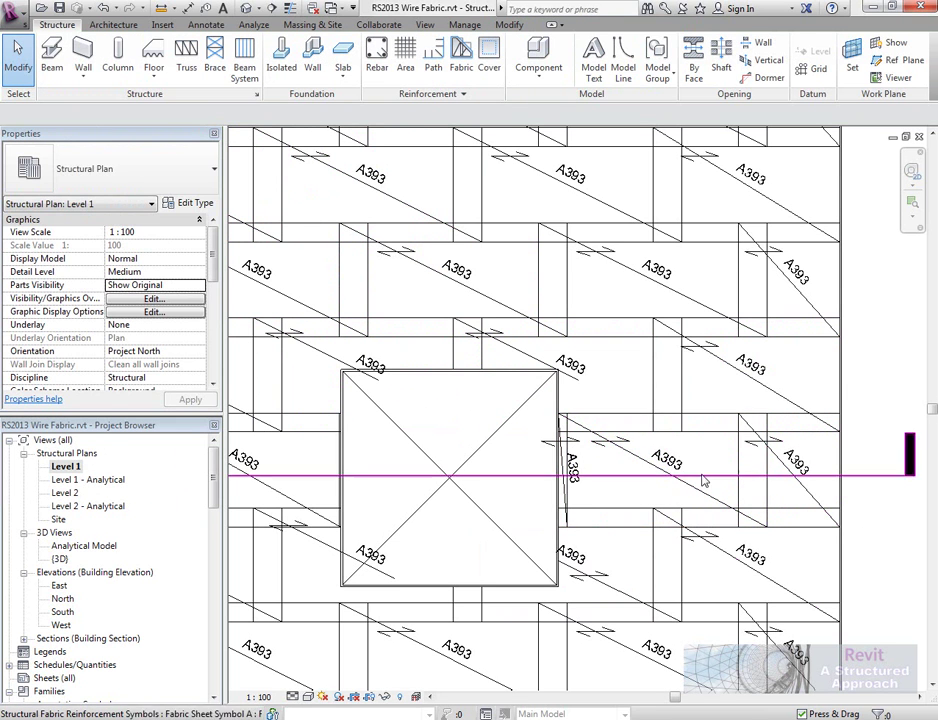
Open the {3D} view of the reinforced slab
{"action": "scroll", "coordinate": [676, 468], "scroll_direction": "up", "scroll_amount": 1}
{"action": "scroll", "coordinate": [676, 468], "scroll_direction": "up", "scroll_amount": 2}
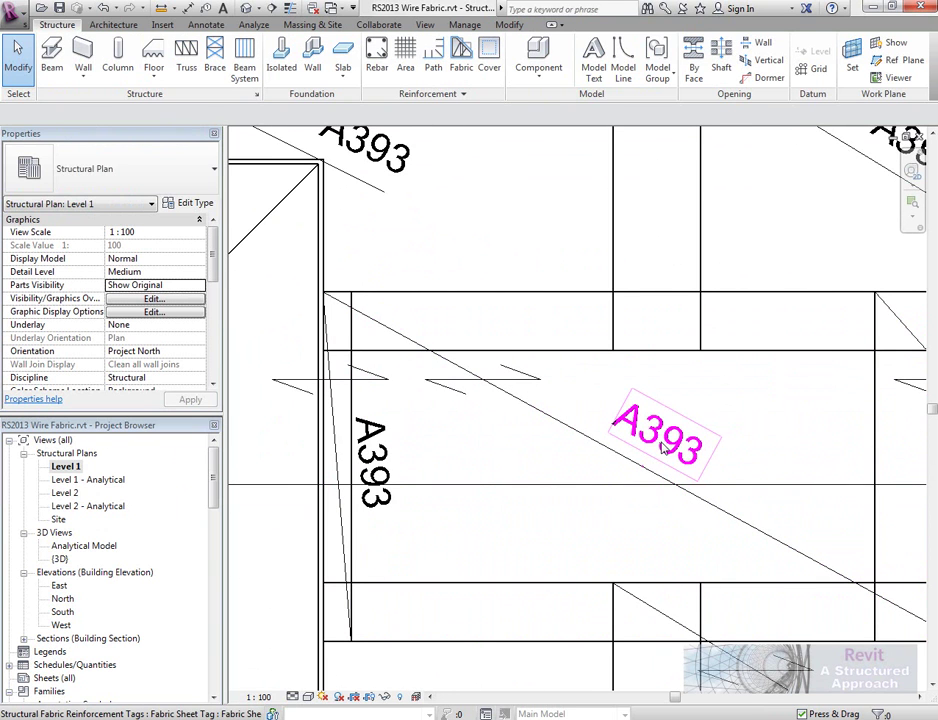
{"action": "scroll", "coordinate": [662, 450], "scroll_direction": "down", "scroll_amount": 1}
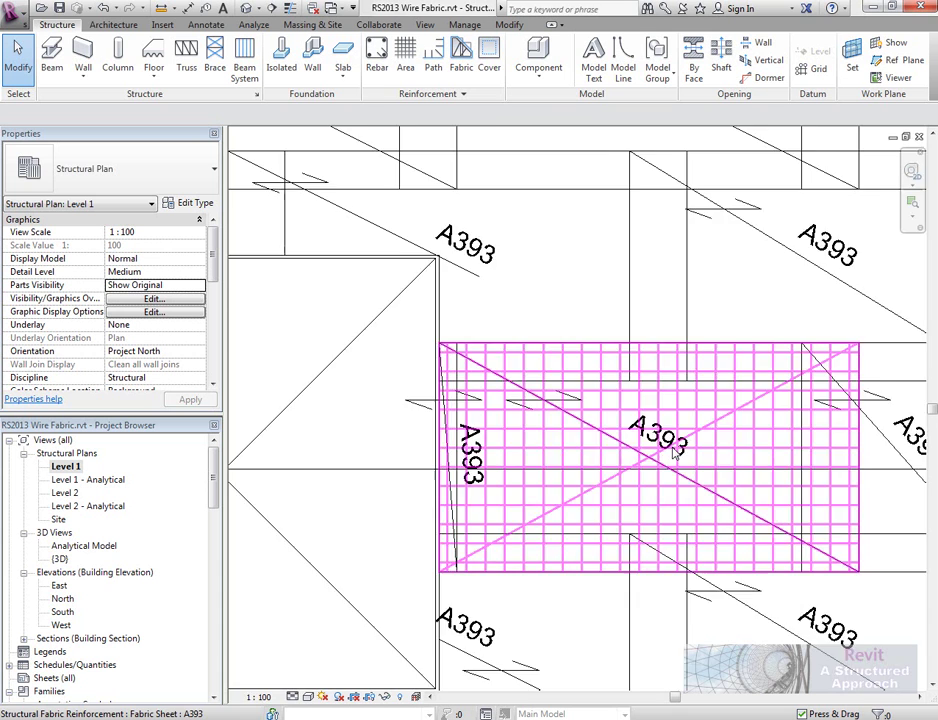
{"action": "scroll", "coordinate": [673, 452], "scroll_direction": "down", "scroll_amount": 3}
{"action": "scroll", "coordinate": [652, 444], "scroll_direction": "down", "scroll_amount": 2}
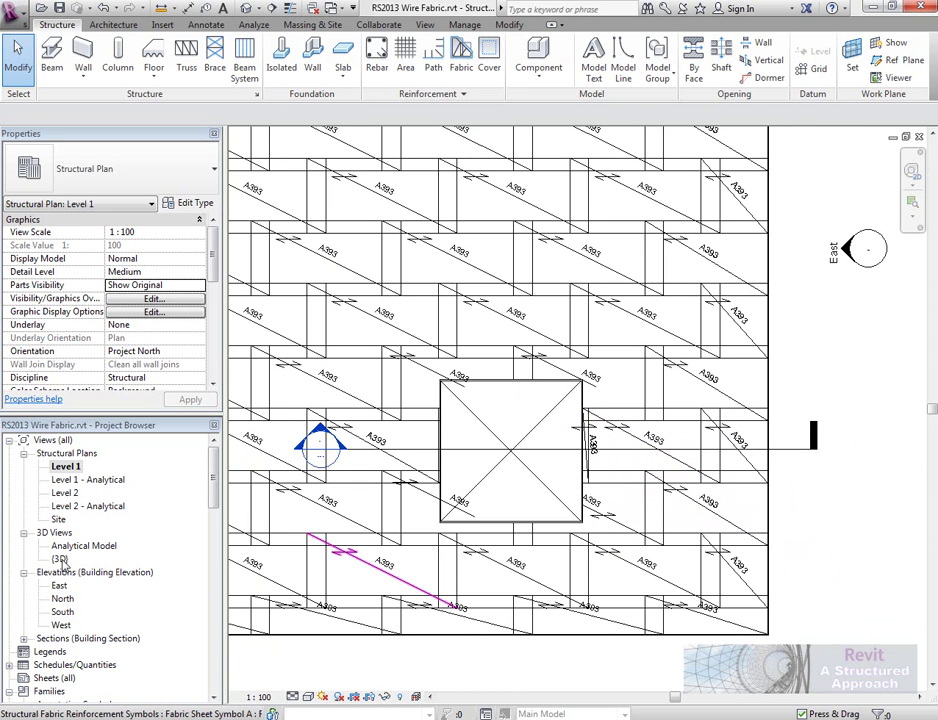
{"action": "double_click", "coordinate": [60, 559]}
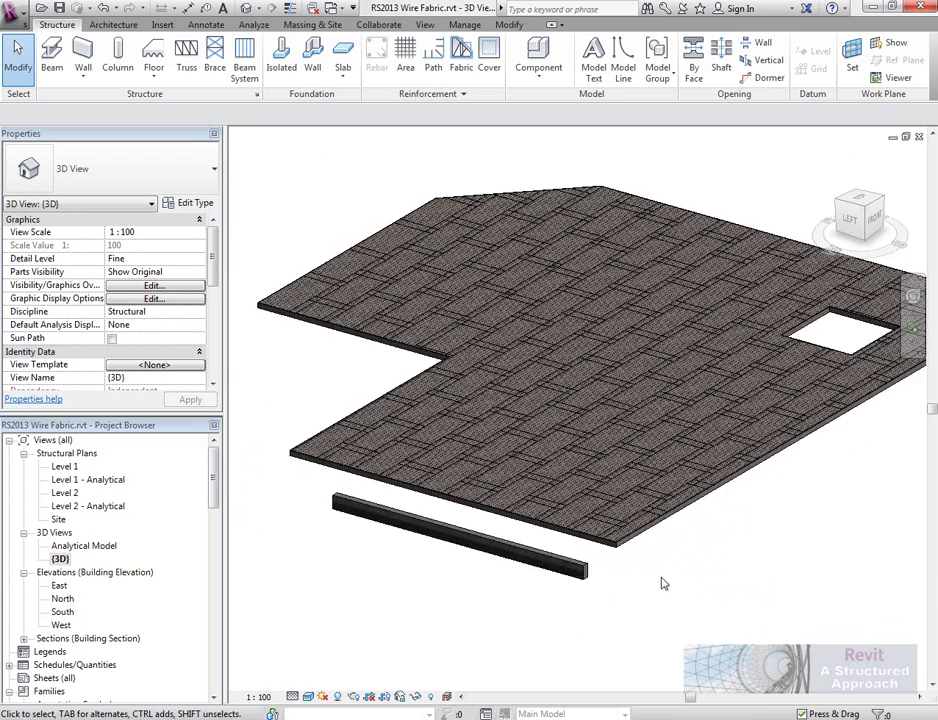
Hide the fabric area element in the 3D view
{"action": "scroll", "coordinate": [636, 540], "scroll_direction": "up", "scroll_amount": 5}
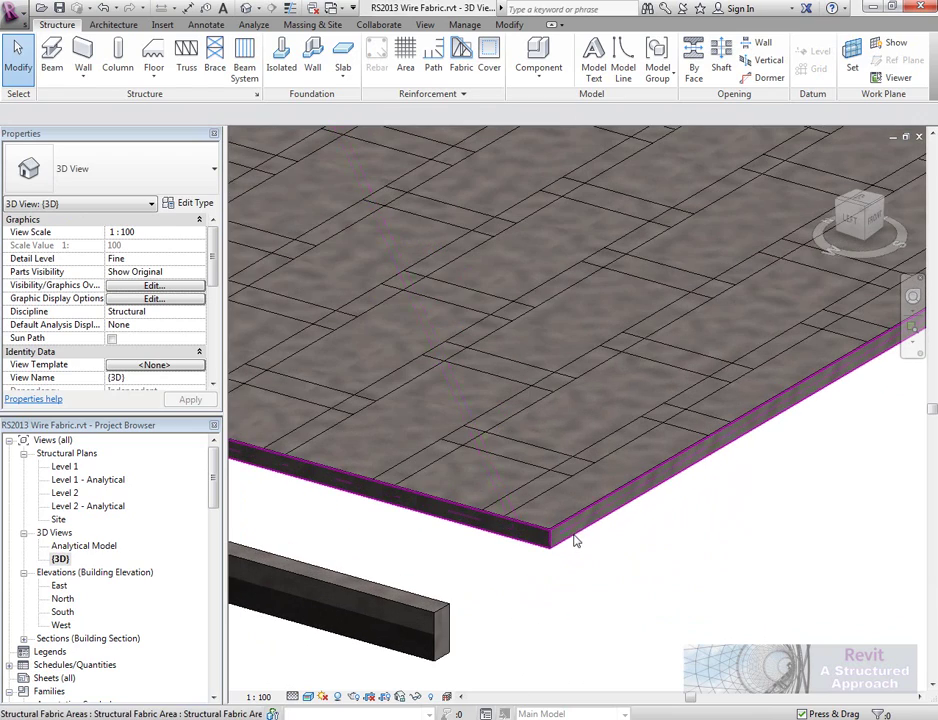
{"action": "scroll", "coordinate": [575, 541], "scroll_direction": "down", "scroll_amount": 1}
{"action": "left_click", "coordinate": [565, 545]}
{"action": "scroll", "coordinate": [590, 570], "scroll_direction": "down", "scroll_amount": 4}
{"action": "left_click", "coordinate": [560, 596]}
{"action": "left_click", "coordinate": [588, 570]}
{"action": "right_click", "coordinate": [624, 611]}
{"action": "mouse_move", "coordinate": [800, 362]}
{"action": "left_click", "coordinate": [847, 358]}
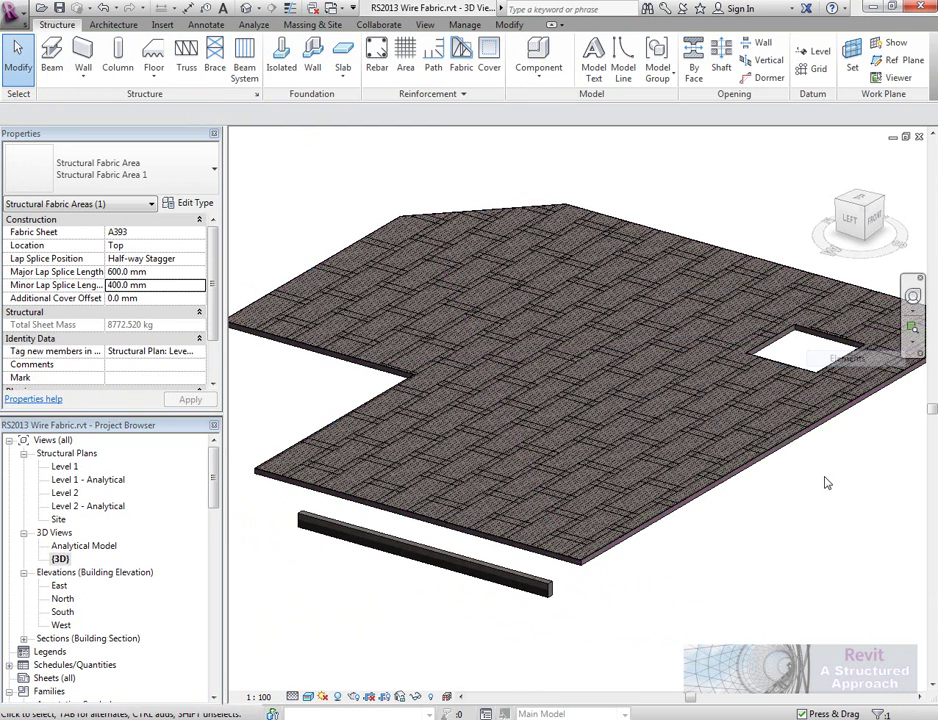
Hide the floor slab in the 3D view
{"action": "left_click", "coordinate": [581, 574]}
{"action": "right_click", "coordinate": [619, 586]}
{"action": "mouse_move", "coordinate": [700, 337]}
{"action": "left_click", "coordinate": [822, 333]}
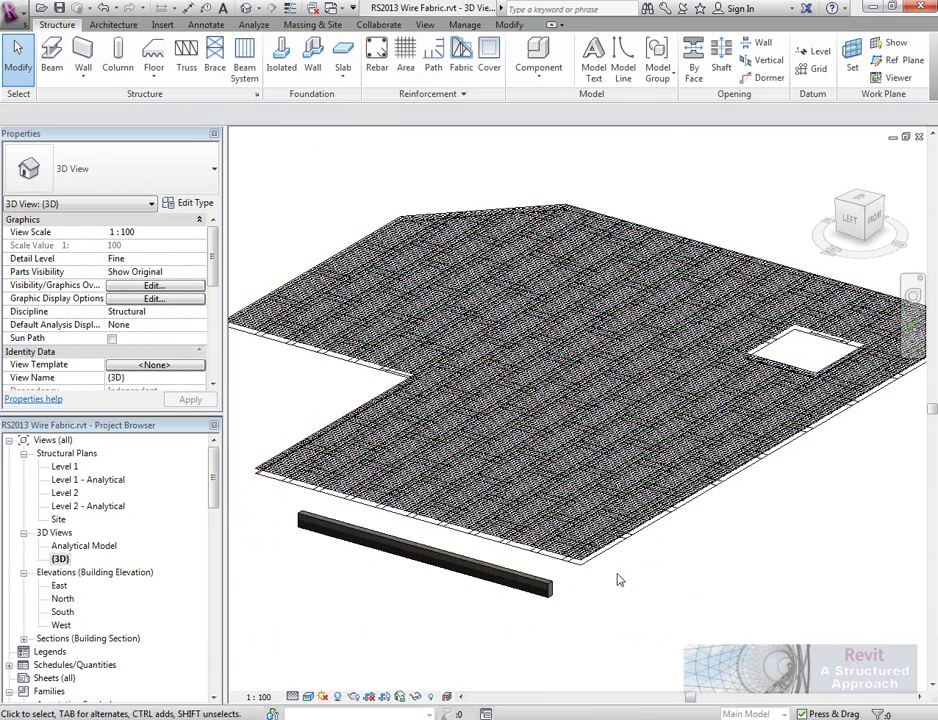
Turn on Thin Lines with TL to show the fabric mesh finely
{"action": "scroll", "coordinate": [619, 580], "scroll_direction": "up", "scroll_amount": 8}
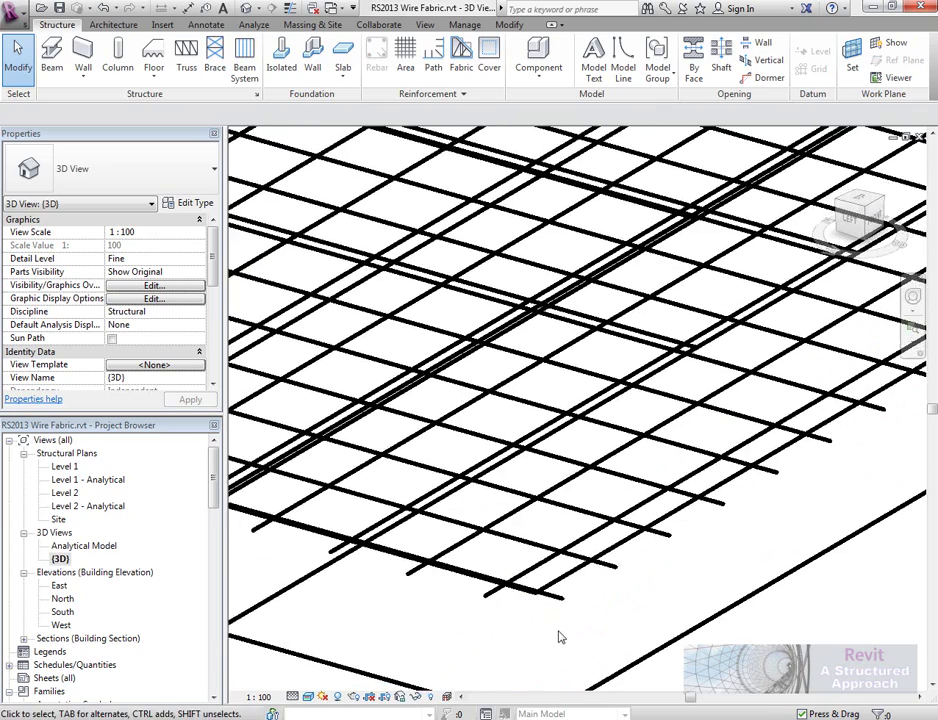
{"action": "scroll", "coordinate": [553, 633], "scroll_direction": "down", "scroll_amount": 2}
{"action": "key", "text": "t"}
{"action": "key", "text": "l"}
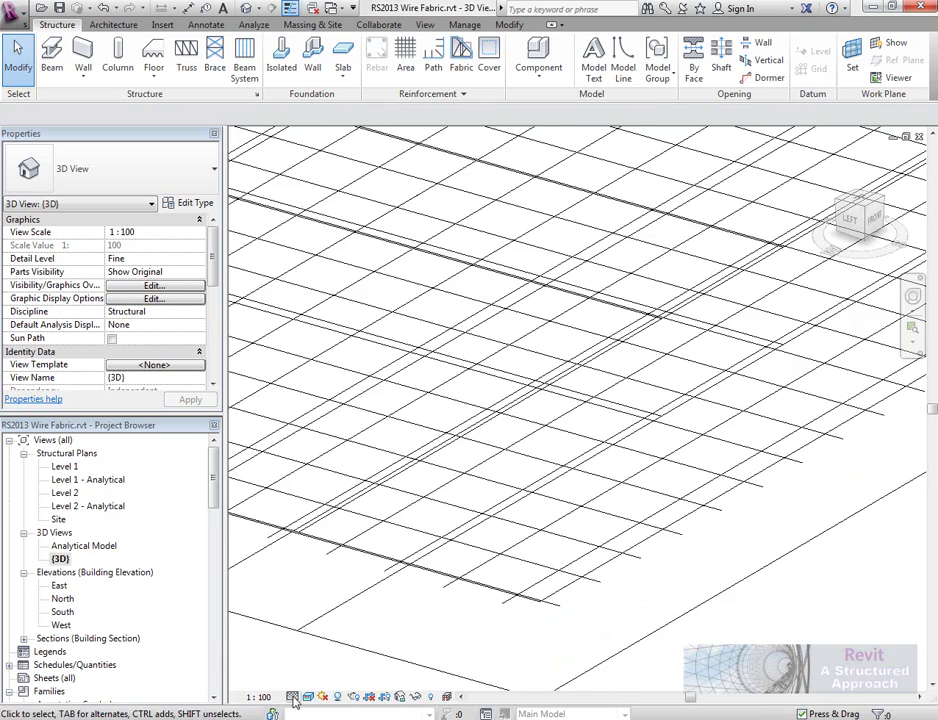
{"action": "scroll", "coordinate": [496, 630], "scroll_direction": "down", "scroll_amount": 4}
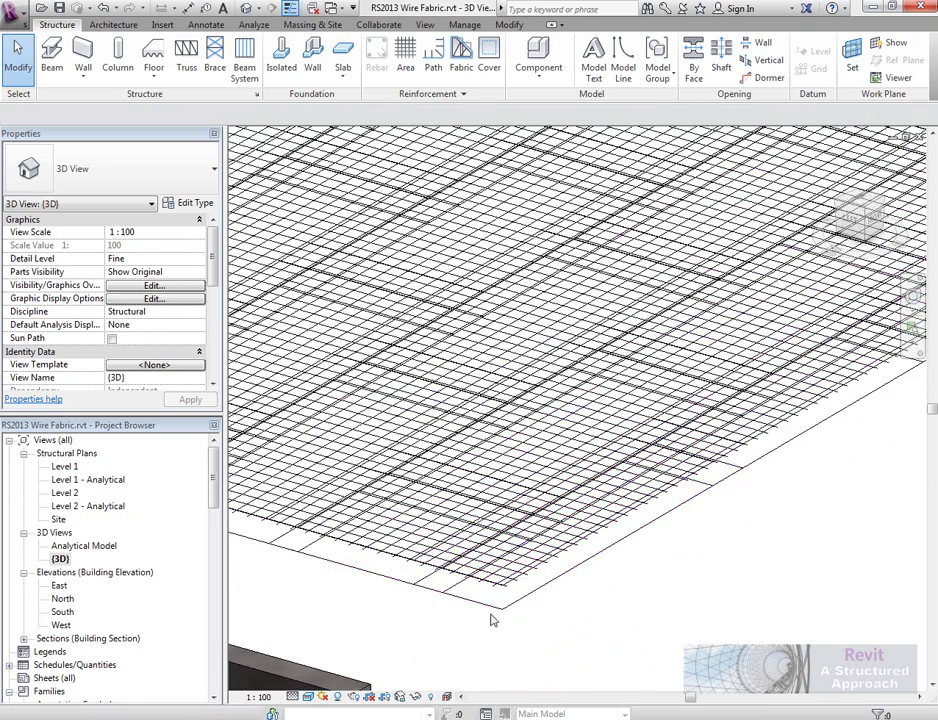
{"action": "scroll", "coordinate": [494, 612], "scroll_direction": "down", "scroll_amount": 6}
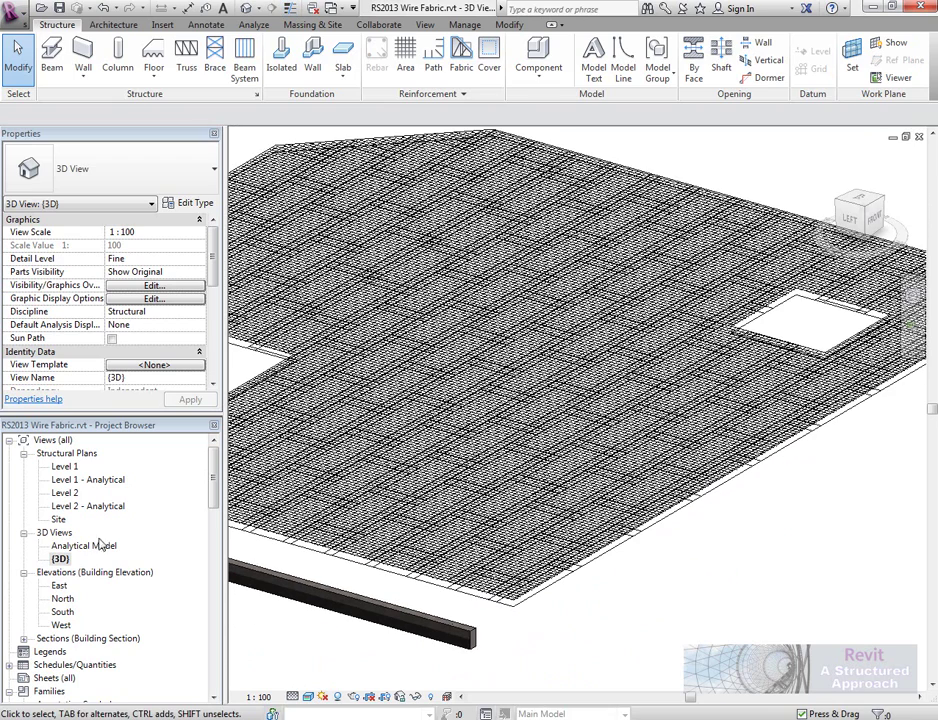
Open Section 1 from the Level 1 plan and zoom to see the A393 fabric near the slab top
{"action": "double_click", "coordinate": [64, 468]}
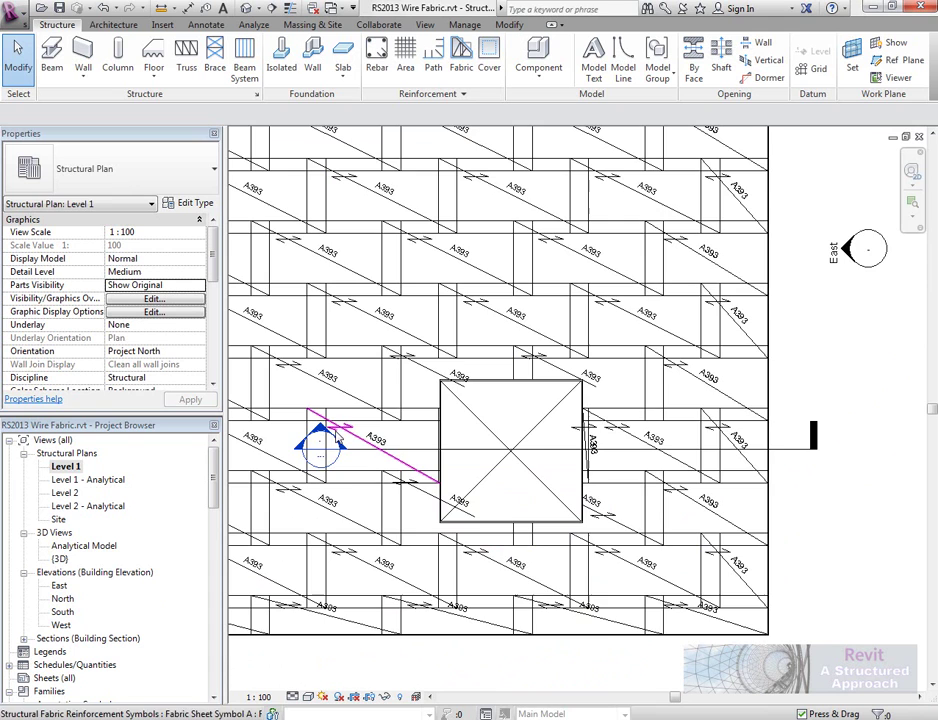
{"action": "double_click", "coordinate": [331, 442]}
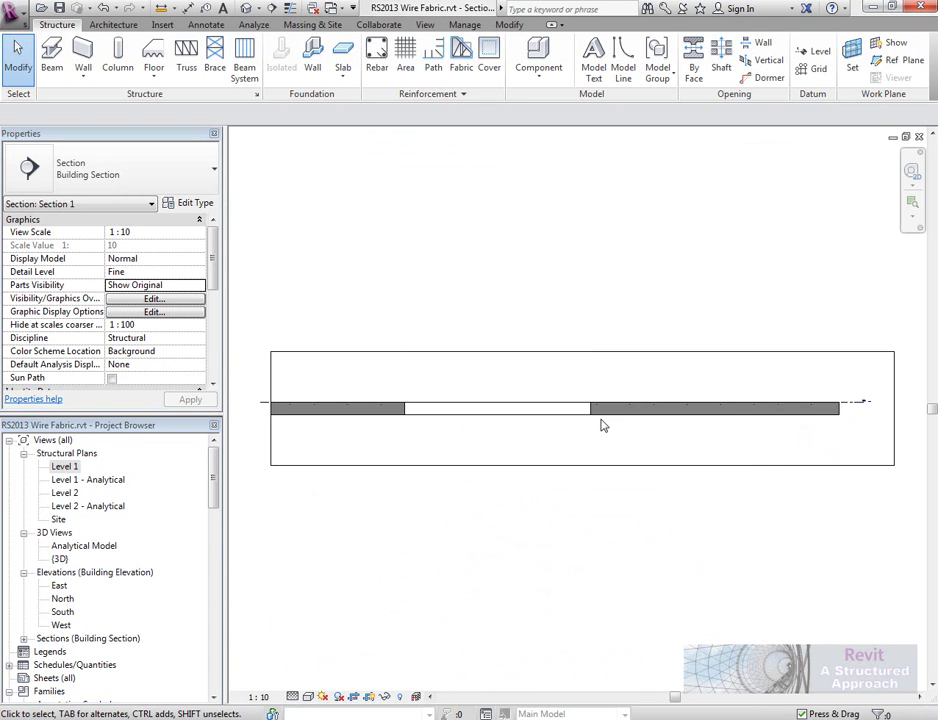
{"action": "scroll", "coordinate": [602, 412], "scroll_direction": "up", "scroll_amount": 12}
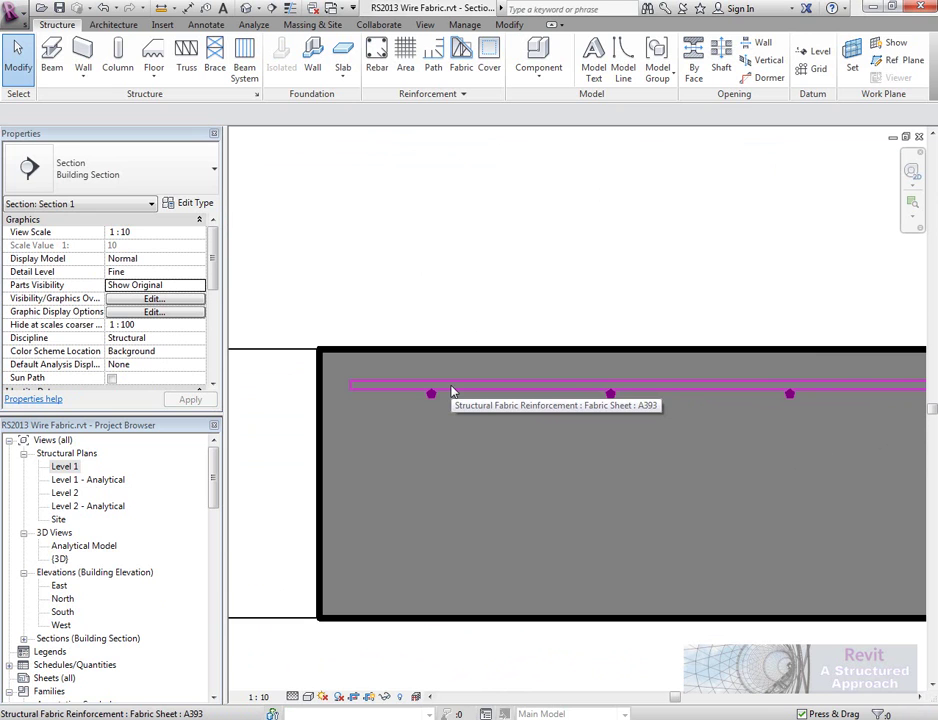
{"action": "scroll", "coordinate": [511, 400], "scroll_direction": "down", "scroll_amount": 5}
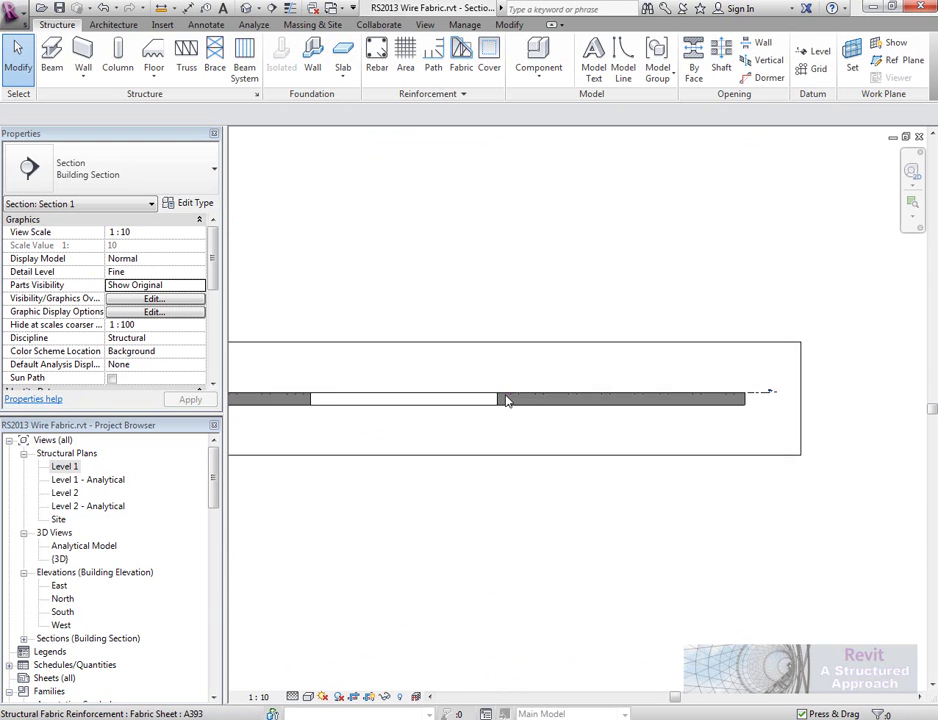
{"action": "scroll", "coordinate": [505, 400], "scroll_direction": "down", "scroll_amount": 2}
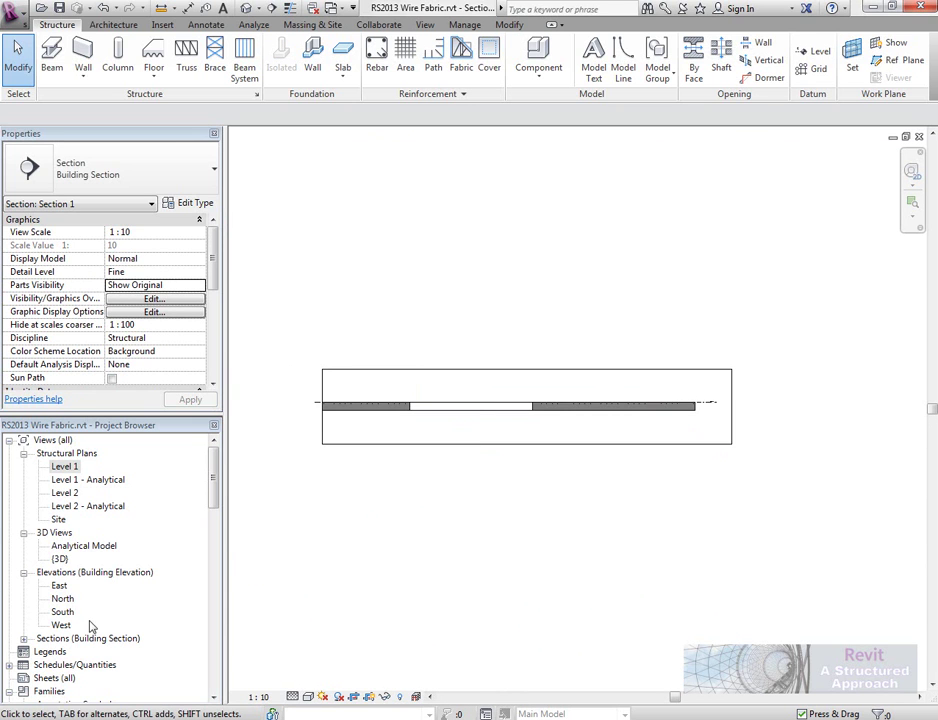
Open the Mesh schedule and fill the Mark cells of the first six rows with 1 to 6
{"action": "left_click", "coordinate": [9, 665]}
{"action": "double_click", "coordinate": [48, 678]}
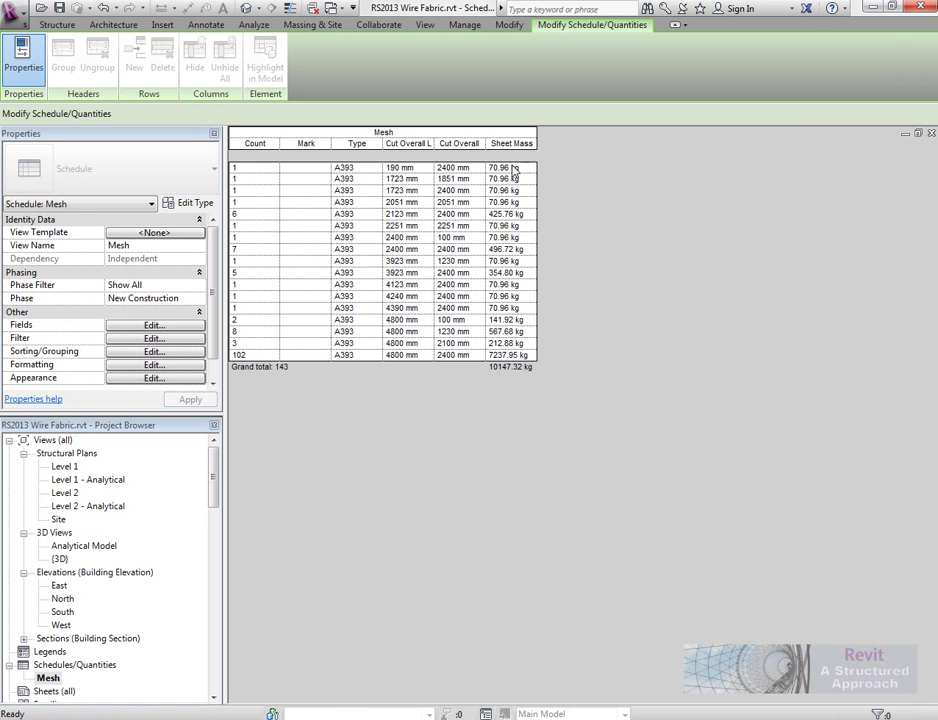
{"action": "left_click", "coordinate": [314, 169]}
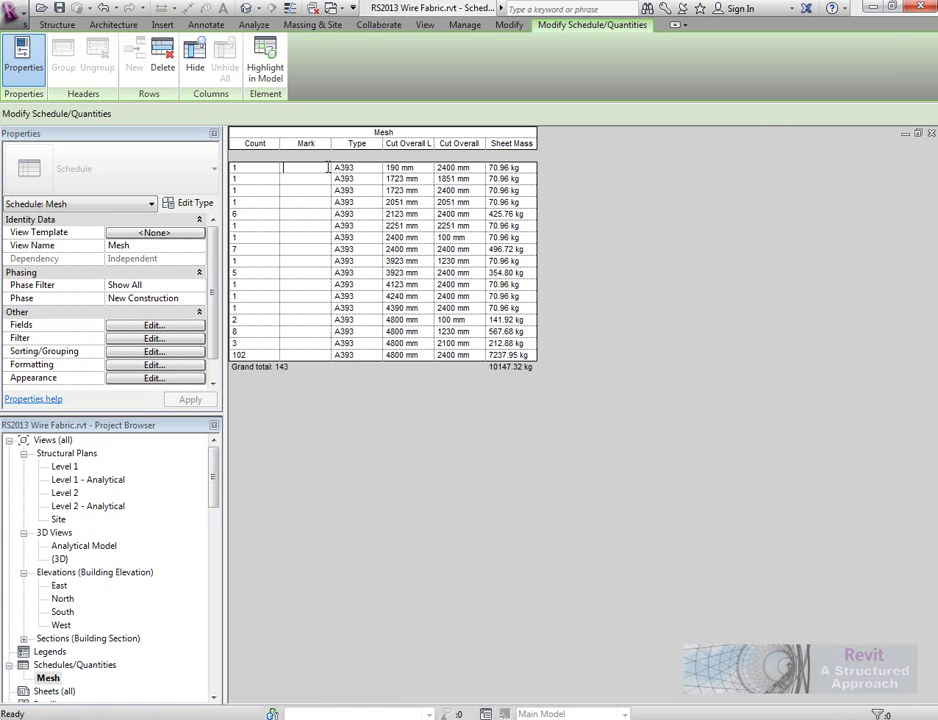
{"action": "type", "text": "5"}
{"action": "left_click", "coordinate": [302, 228]}
{"action": "left_click", "coordinate": [302, 250]}
Return to the Level 1 plan, clear the fabric selection, and pan to the Section 2 head
{"action": "double_click", "coordinate": [64, 466]}
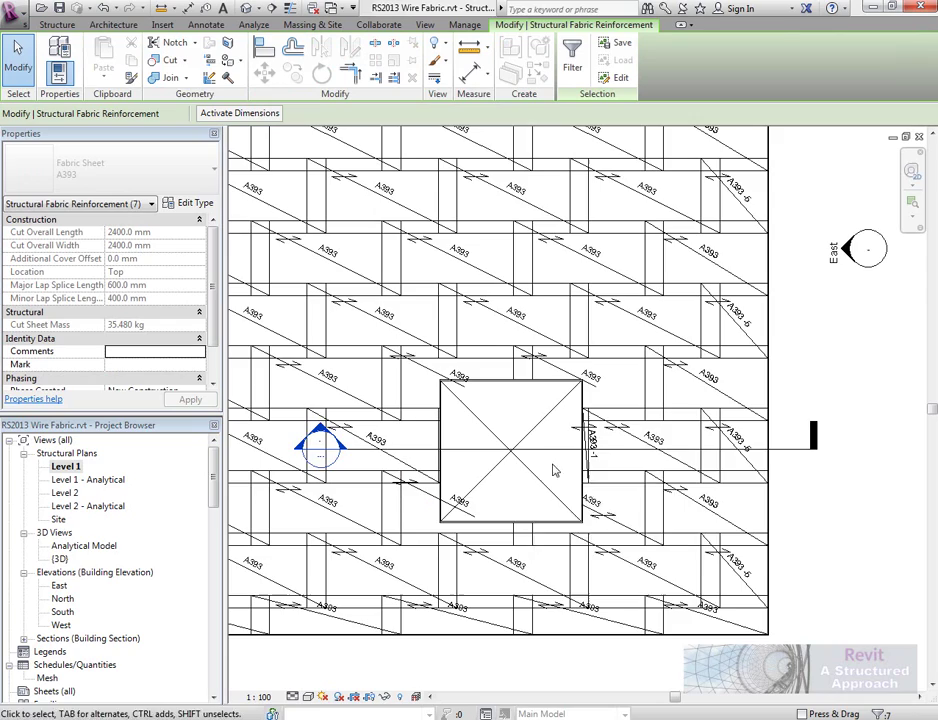
{"action": "scroll", "coordinate": [685, 548], "scroll_direction": "down", "scroll_amount": 3}
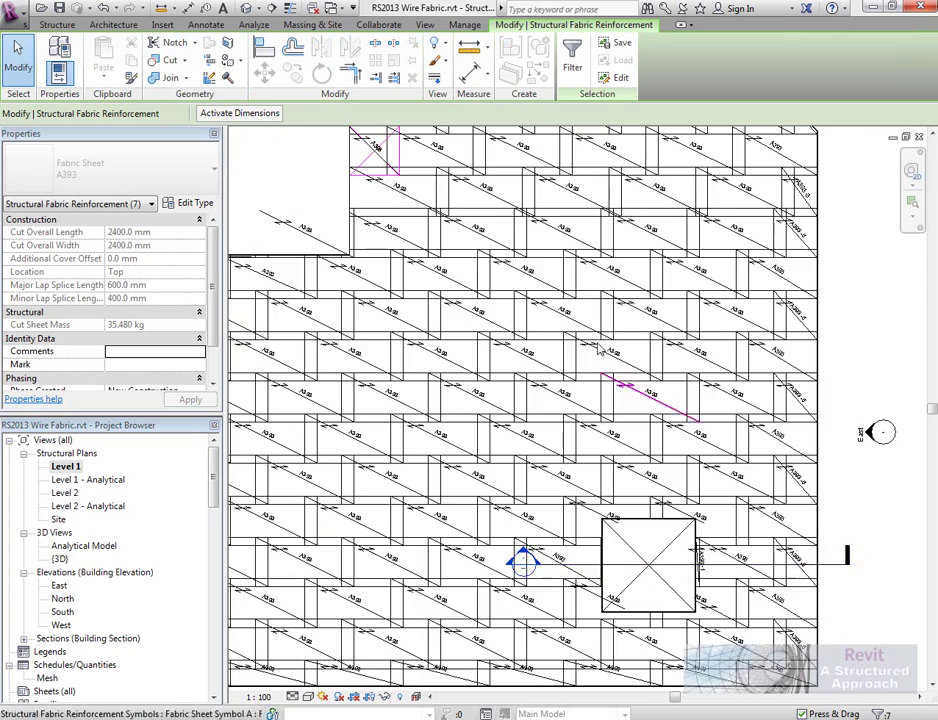
{"action": "middle_click_drag", "start_coordinate": [690, 560], "coordinate": [637, 488]}
{"action": "scroll", "coordinate": [597, 209], "scroll_direction": "up", "scroll_amount": 2}
{"action": "scroll", "coordinate": [597, 203], "scroll_direction": "up", "scroll_amount": 1}
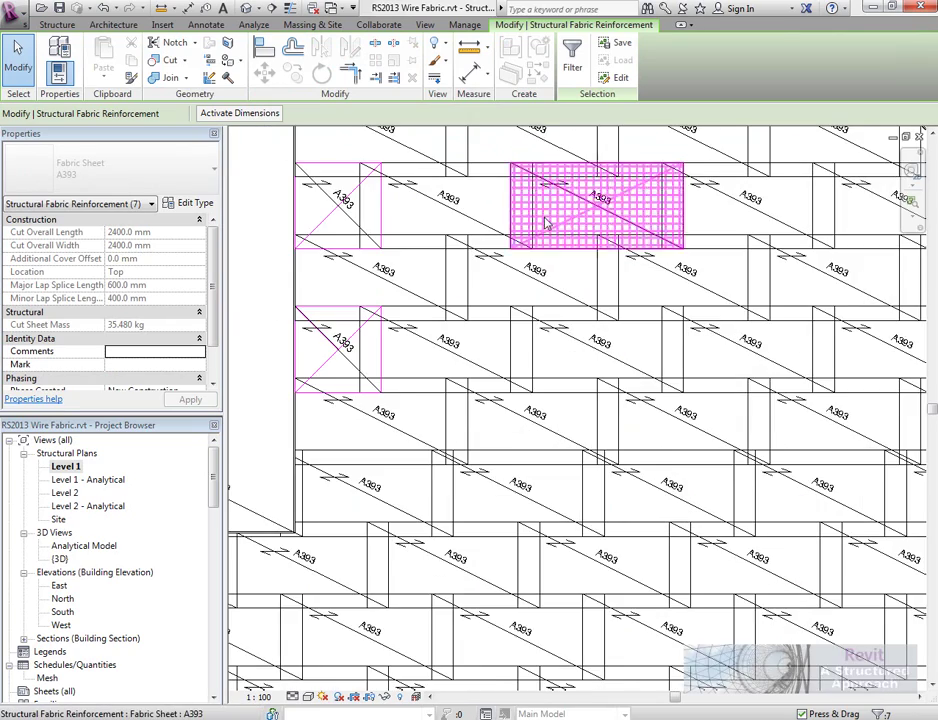
{"action": "scroll", "coordinate": [550, 226], "scroll_direction": "down", "scroll_amount": 1}
{"action": "scroll", "coordinate": [551, 233], "scroll_direction": "down", "scroll_amount": 1}
{"action": "key", "text": "Escape"}
{"action": "middle_click_drag", "start_coordinate": [882, 188], "coordinate": [820, 231]}
{"action": "scroll", "coordinate": [660, 395], "scroll_direction": "down", "scroll_amount": 1}
{"action": "scroll", "coordinate": [612, 378], "scroll_direction": "down", "scroll_amount": 1}
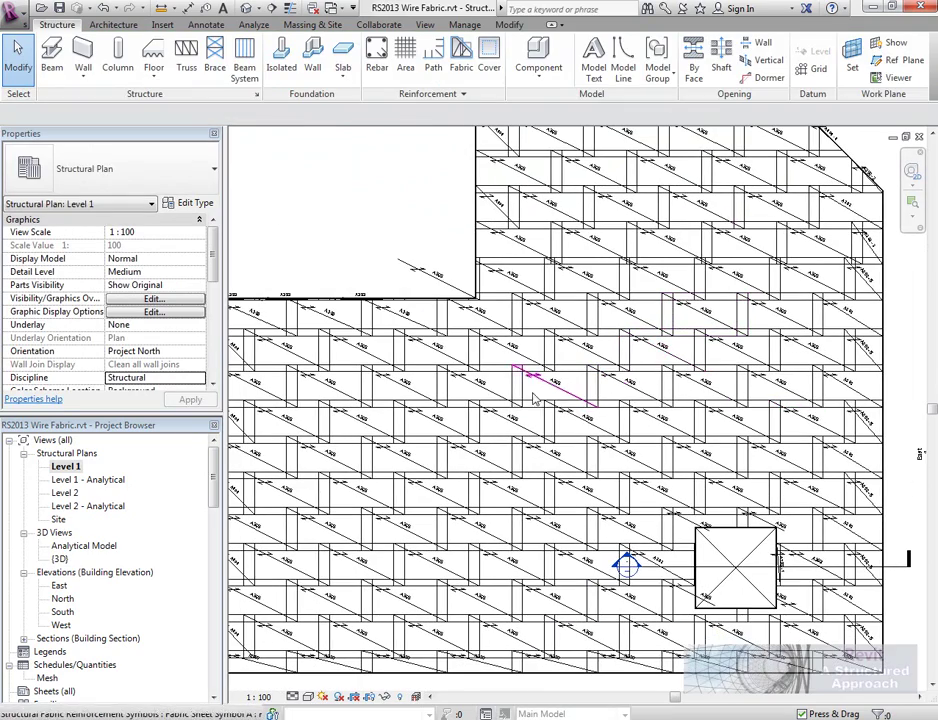
{"action": "mouse_move", "coordinate": [483, 432]}
{"action": "middle_mouse_down"}
{"action": "mouse_move", "coordinate": [509, 389]}
{"action": "mouse_move", "coordinate": [520, 420]}
{"action": "middle_mouse_up"}
{"action": "scroll", "coordinate": [415, 569], "scroll_direction": "up", "scroll_amount": 6}
{"action": "scroll", "coordinate": [418, 559], "scroll_direction": "up", "scroll_amount": 1}
Open Section 2, centre the beam section, and select the concrete beam
{"action": "double_click", "coordinate": [360, 458]}
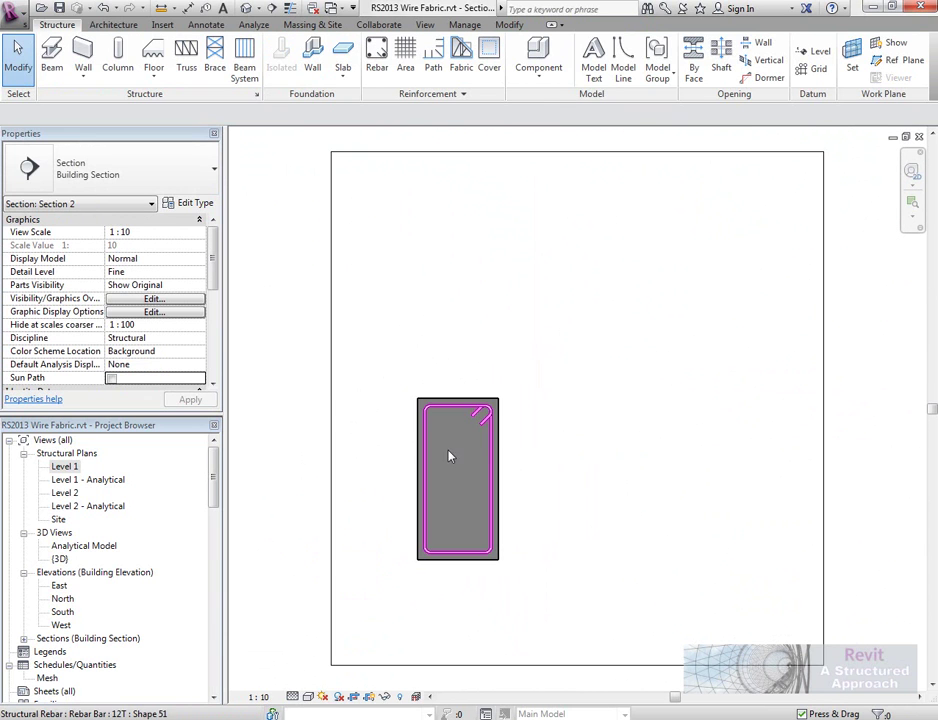
{"action": "scroll", "coordinate": [465, 484], "scroll_direction": "up", "scroll_amount": 3}
{"action": "middle_click_drag", "start_coordinate": [600, 392], "coordinate": [607, 366]}
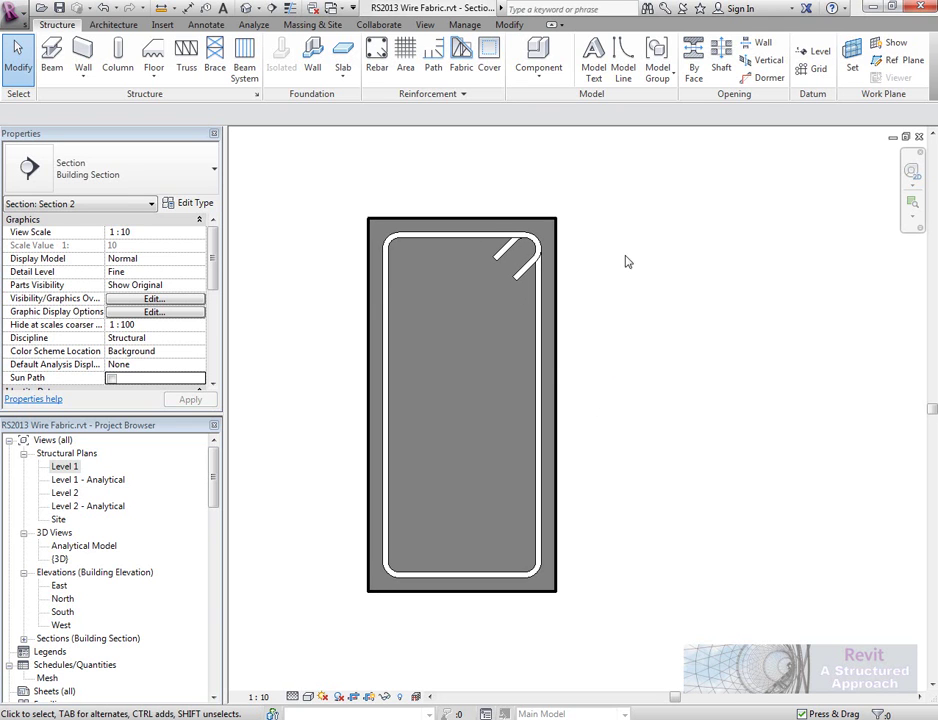
{"action": "left_click", "coordinate": [460, 226]}
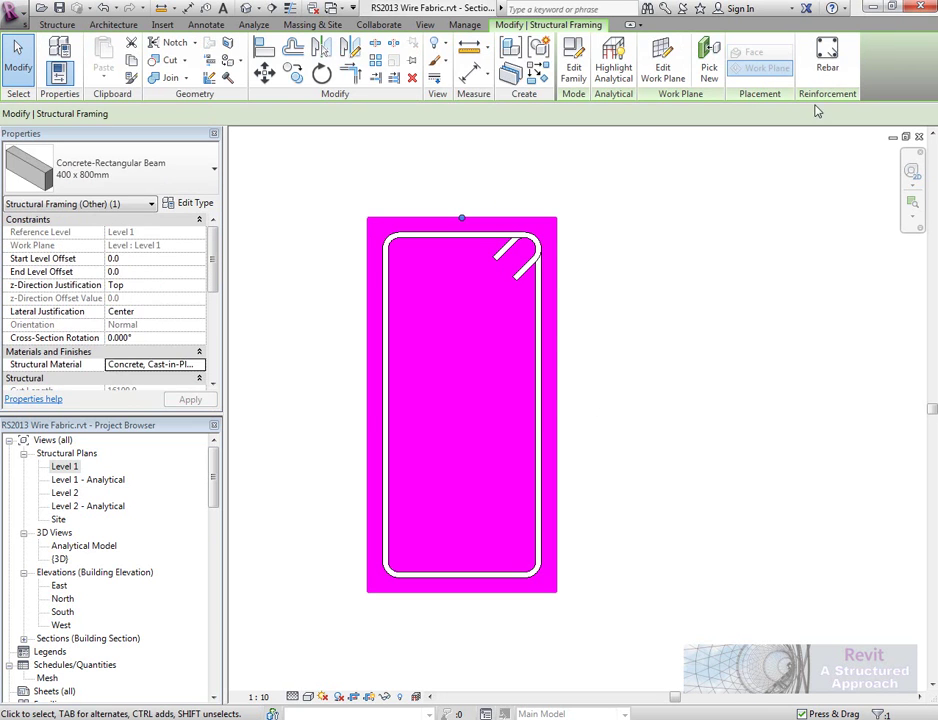
Start rebar placement Parallel to Cover with bar size 16T
{"action": "left_click", "coordinate": [827, 60]}
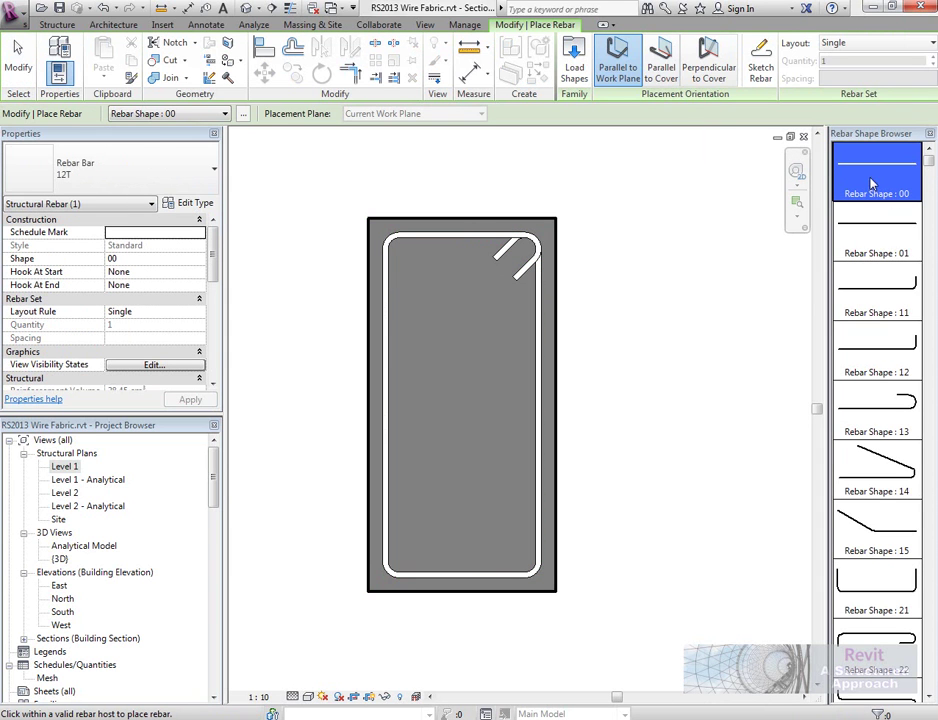
{"action": "left_click", "coordinate": [662, 70]}
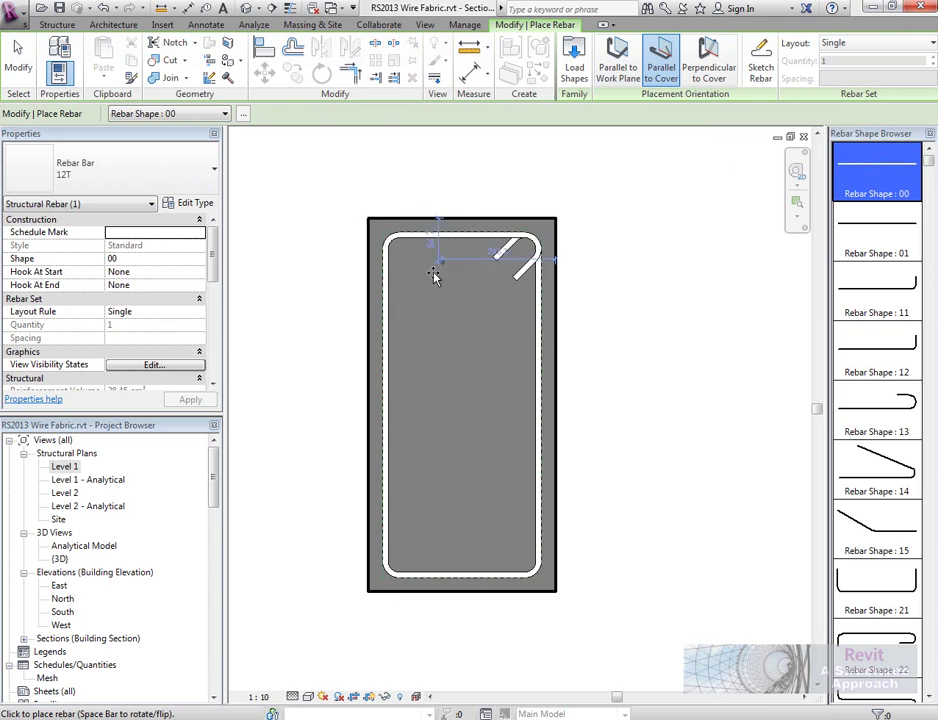
{"action": "scroll", "coordinate": [433, 276], "scroll_direction": "up", "scroll_amount": 3}
{"action": "left_click", "coordinate": [163, 171]}
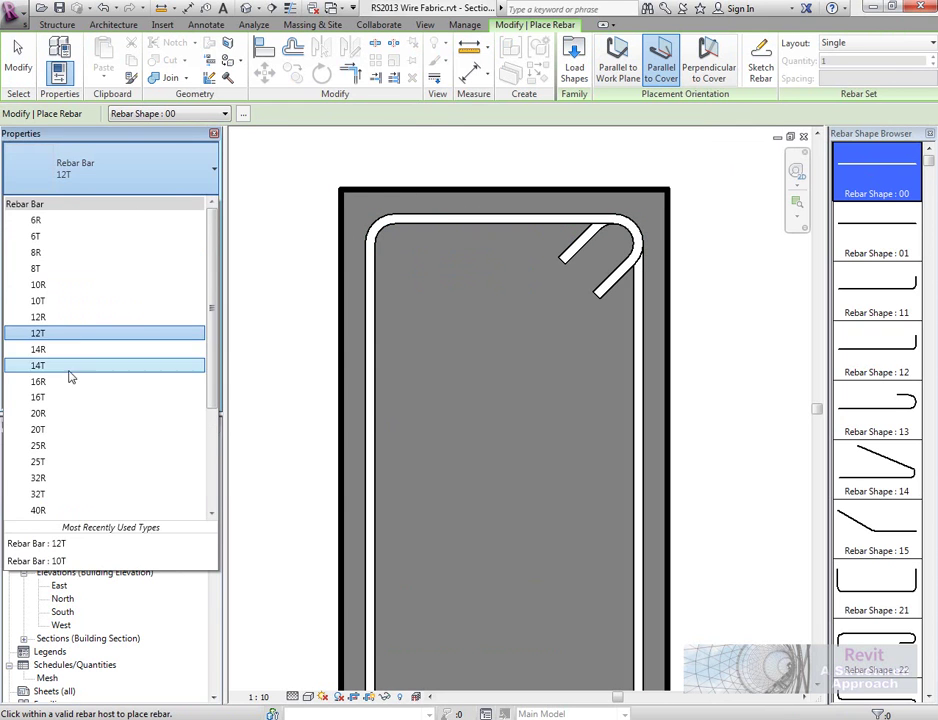
{"action": "left_click", "coordinate": [70, 381]}
{"action": "left_click", "coordinate": [150, 174]}
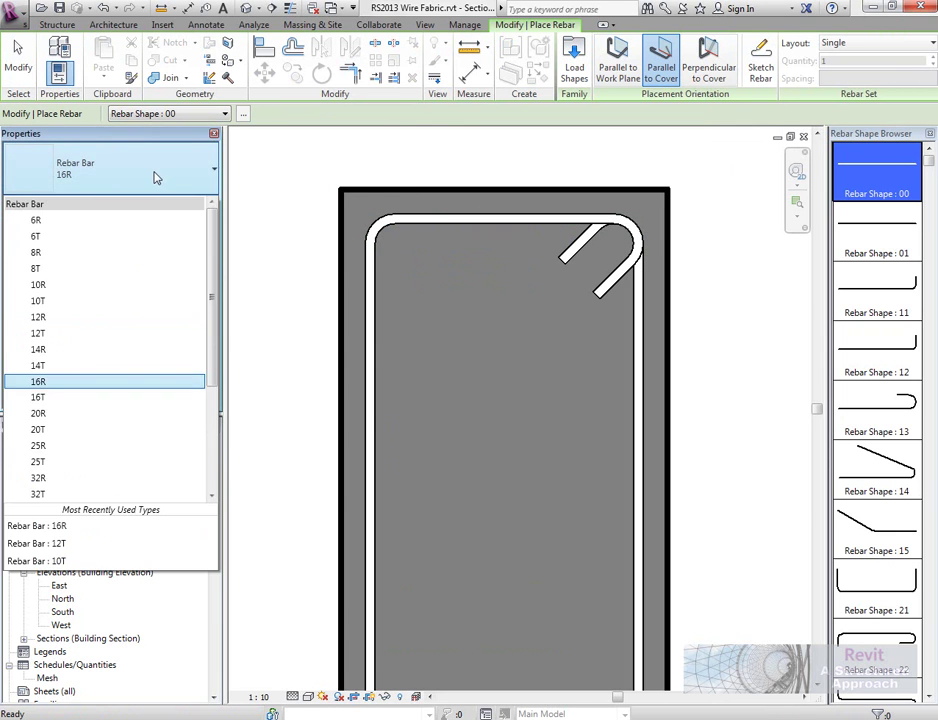
{"action": "left_click", "coordinate": [70, 397]}
{"action": "scroll", "coordinate": [410, 245], "scroll_direction": "up", "scroll_amount": 3}
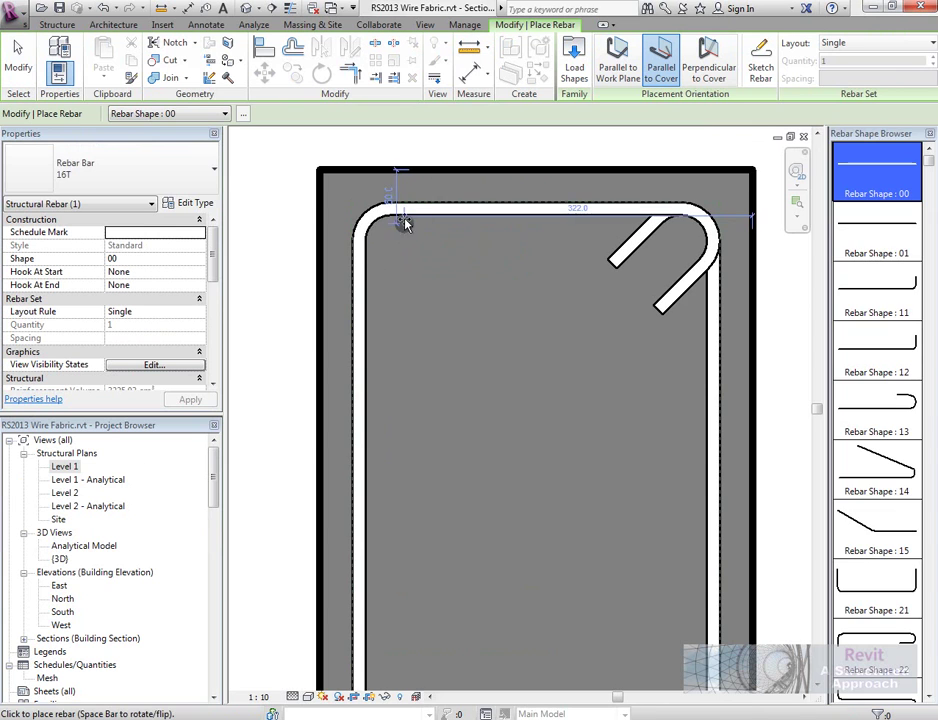
{"action": "scroll", "coordinate": [398, 220], "scroll_direction": "up", "scroll_amount": 2}
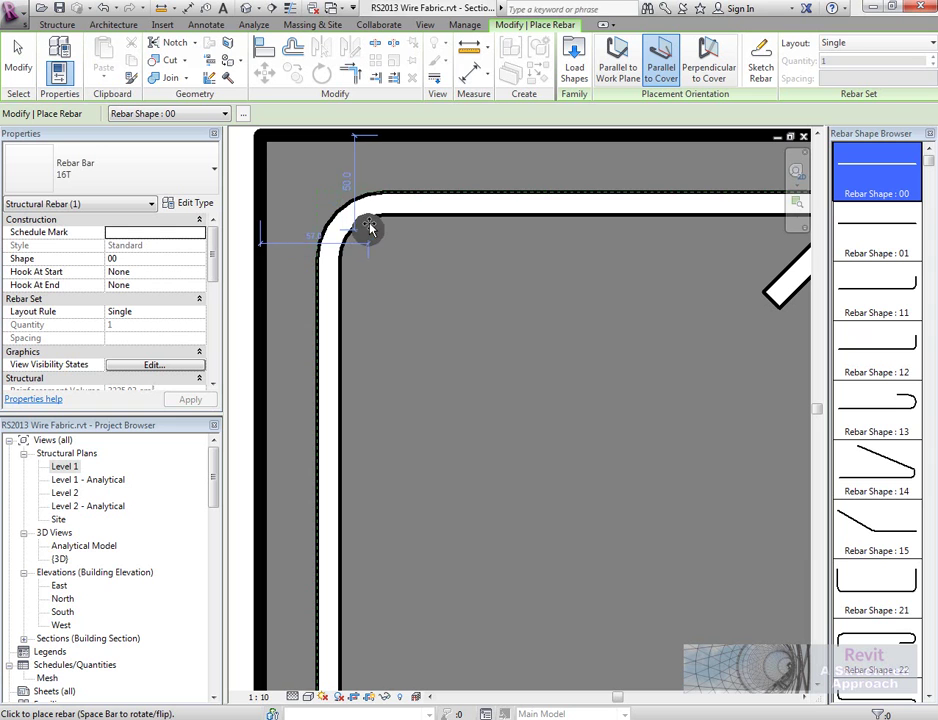
Place 16T bars in the top stirrup corners, cancel placement, and return to Level 1
{"action": "middle_click_drag", "start_coordinate": [432, 250], "coordinate": [666, 308]}
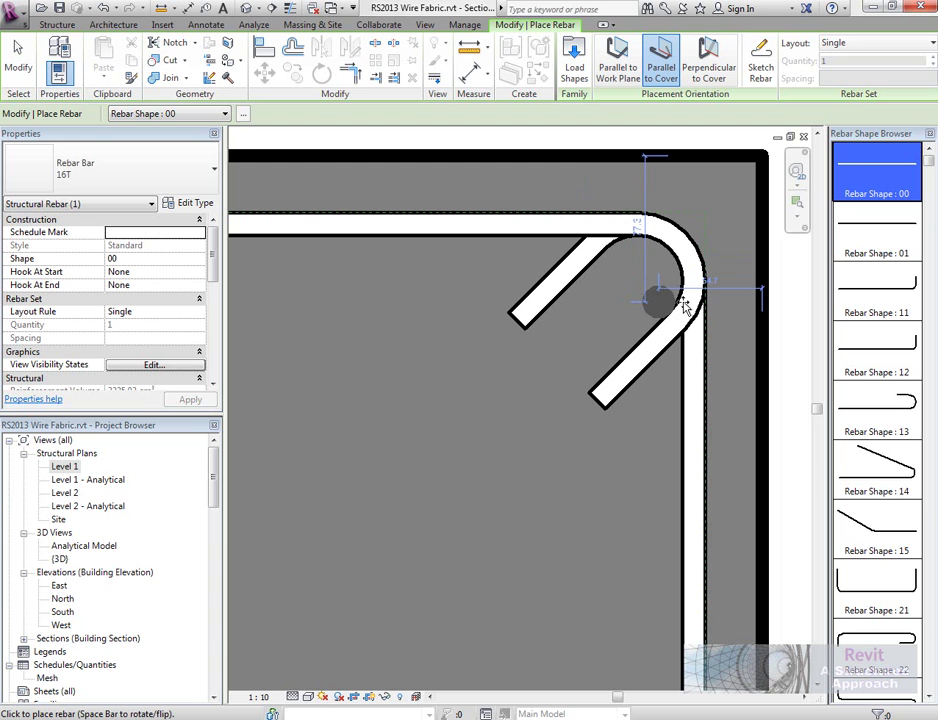
{"action": "scroll", "coordinate": [673, 255], "scroll_direction": "down", "scroll_amount": 3}
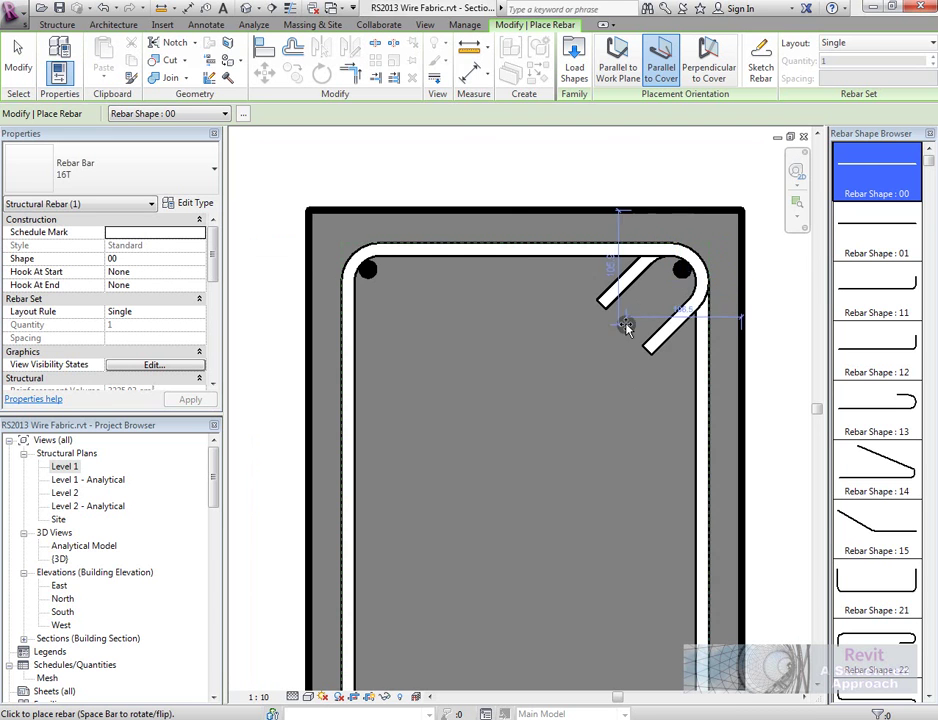
{"action": "right_click", "coordinate": [527, 287]}
{"action": "left_click", "coordinate": [555, 297]}
{"action": "scroll", "coordinate": [551, 320], "scroll_direction": "down", "scroll_amount": 6}
{"action": "scroll", "coordinate": [578, 357], "scroll_direction": "down", "scroll_amount": 3}
{"action": "double_click", "coordinate": [64, 466]}
Start a Floor: Structural below the fabric-reinforced slab
{"action": "scroll", "coordinate": [440, 465], "scroll_direction": "down", "scroll_amount": 6}
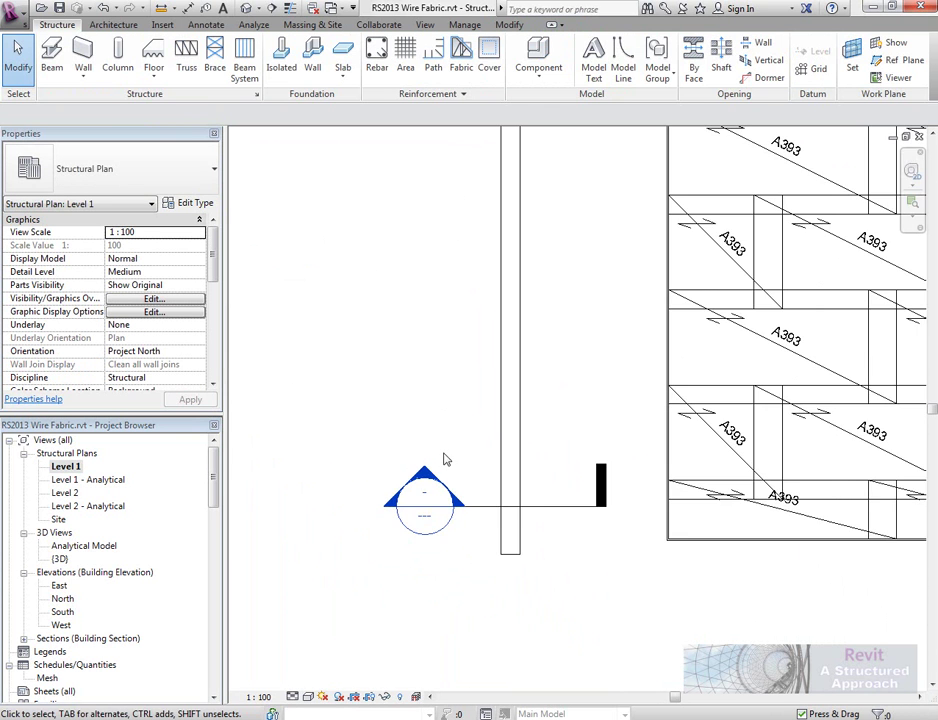
{"action": "scroll", "coordinate": [519, 444], "scroll_direction": "down", "scroll_amount": 4}
{"action": "middle_click_drag", "start_coordinate": [538, 475], "coordinate": [421, 463]}
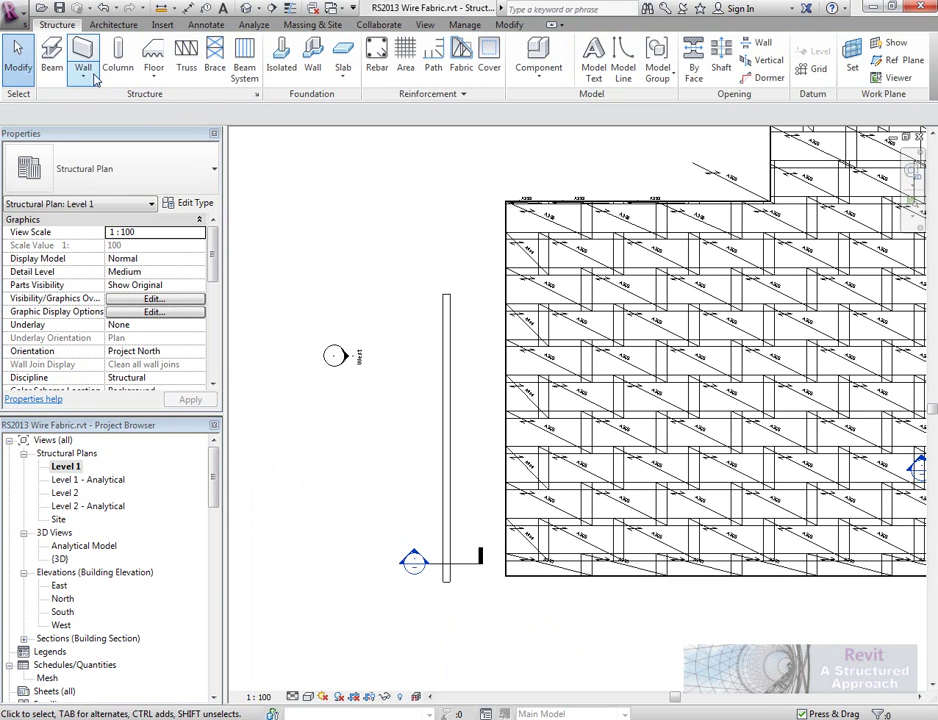
{"action": "left_click", "coordinate": [153, 72]}
{"action": "left_click", "coordinate": [188, 98]}
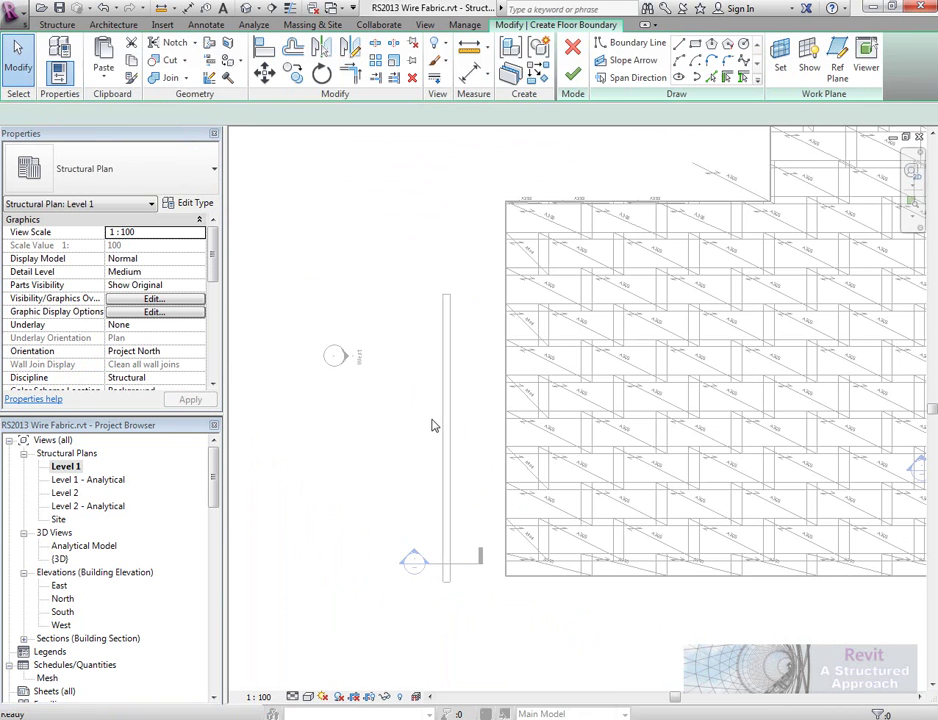
{"action": "scroll", "coordinate": [508, 479], "scroll_direction": "down", "scroll_amount": 2}
{"action": "middle_click_drag", "start_coordinate": [508, 479], "coordinate": [472, 400]}
{"action": "scroll", "coordinate": [476, 470], "scroll_direction": "up", "scroll_amount": 3}
Sketch a closed five-edge boundary with a 45° top-left chamfer and finish the floor
{"action": "left_click", "coordinate": [680, 44]}
{"action": "left_click", "coordinate": [508, 530]}
{"action": "left_click", "coordinate": [508, 374]}
{"action": "left_click", "coordinate": [632, 274]}
{"action": "left_click", "coordinate": [824, 274]}
{"action": "left_click", "coordinate": [824, 530]}
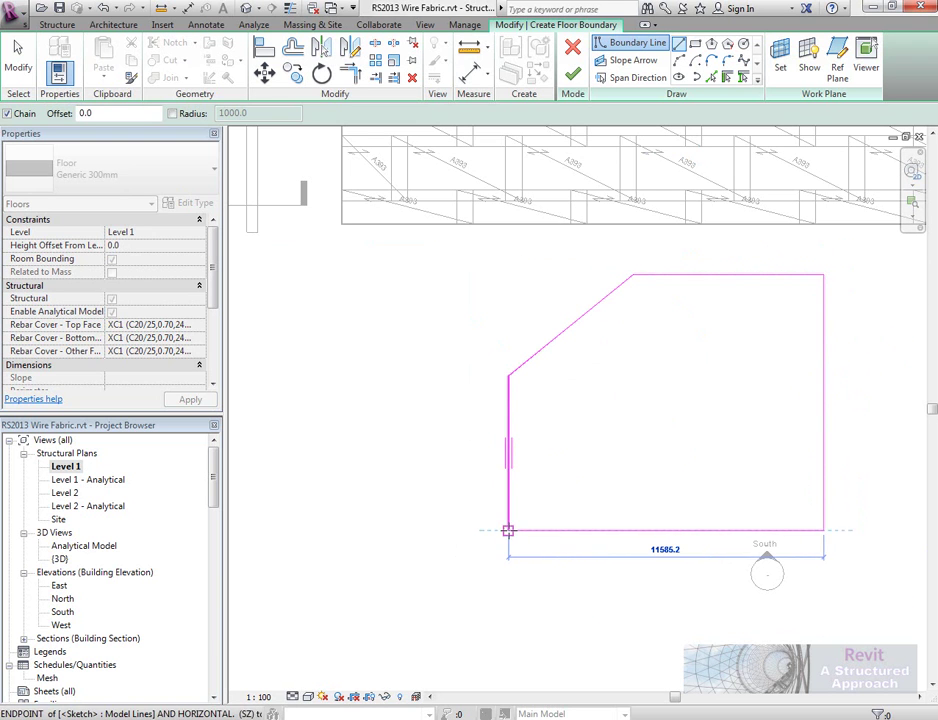
{"action": "left_click", "coordinate": [508, 530]}
{"action": "key", "text": "Escape"}
{"action": "key", "text": "Escape"}
{"action": "middle_click_drag", "start_coordinate": [647, 398], "coordinate": [605, 393]}
{"action": "left_click", "coordinate": [572, 74]}
Start path reinforcement on the new floor, keeping Maximum Spacing as the layout rule
{"action": "left_click", "coordinate": [845, 371]}
{"action": "scroll", "coordinate": [647, 364], "scroll_direction": "up", "scroll_amount": 1}
{"action": "middle_click_drag", "start_coordinate": [647, 364], "coordinate": [578, 347]}
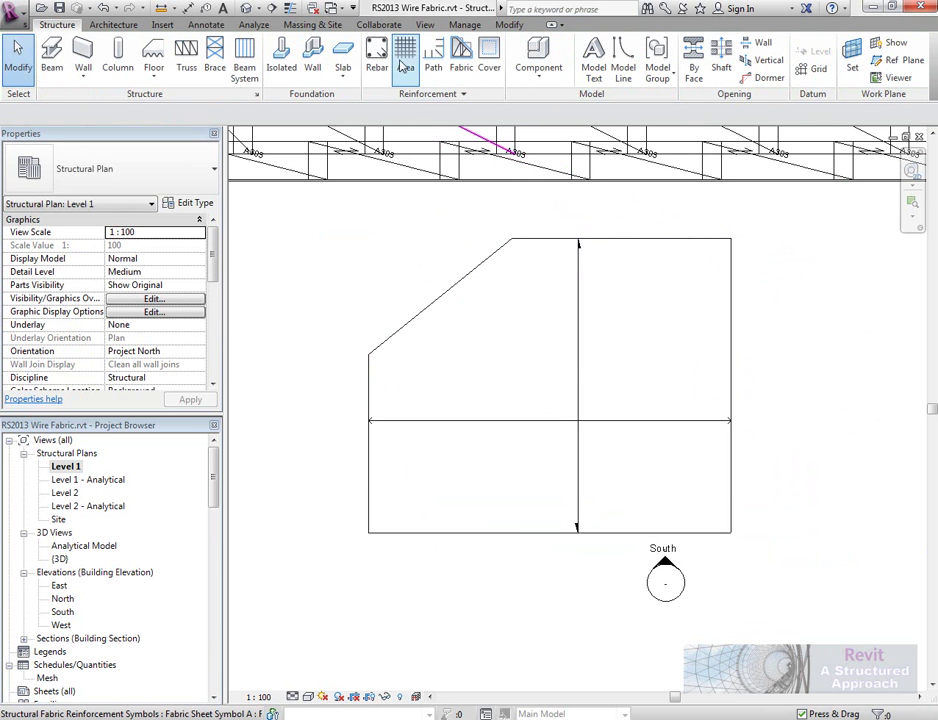
{"action": "left_click", "coordinate": [433, 67]}
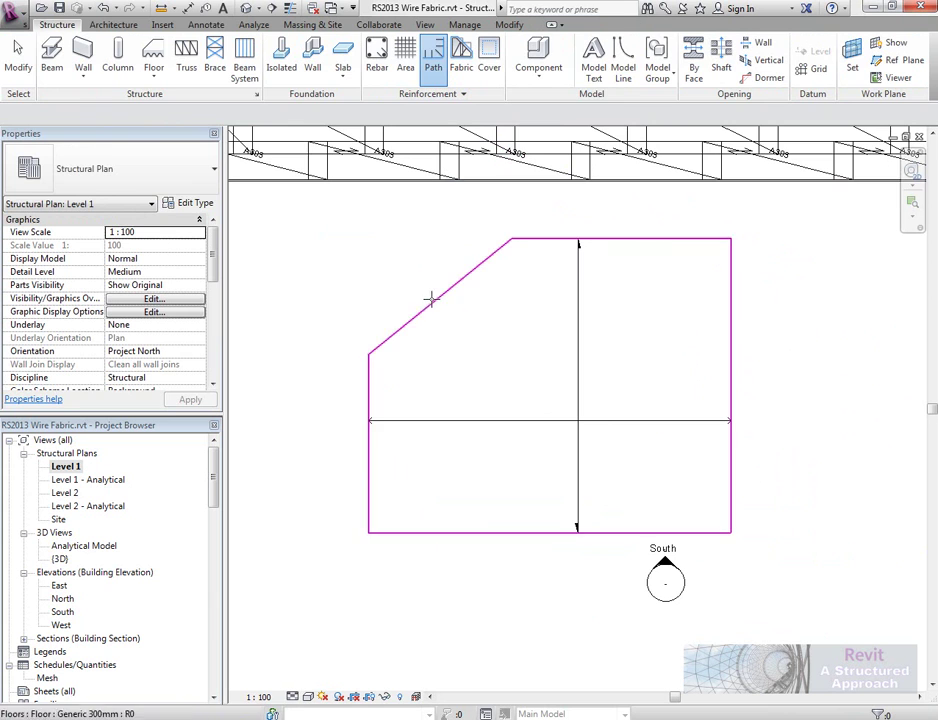
{"action": "left_click", "coordinate": [428, 302]}
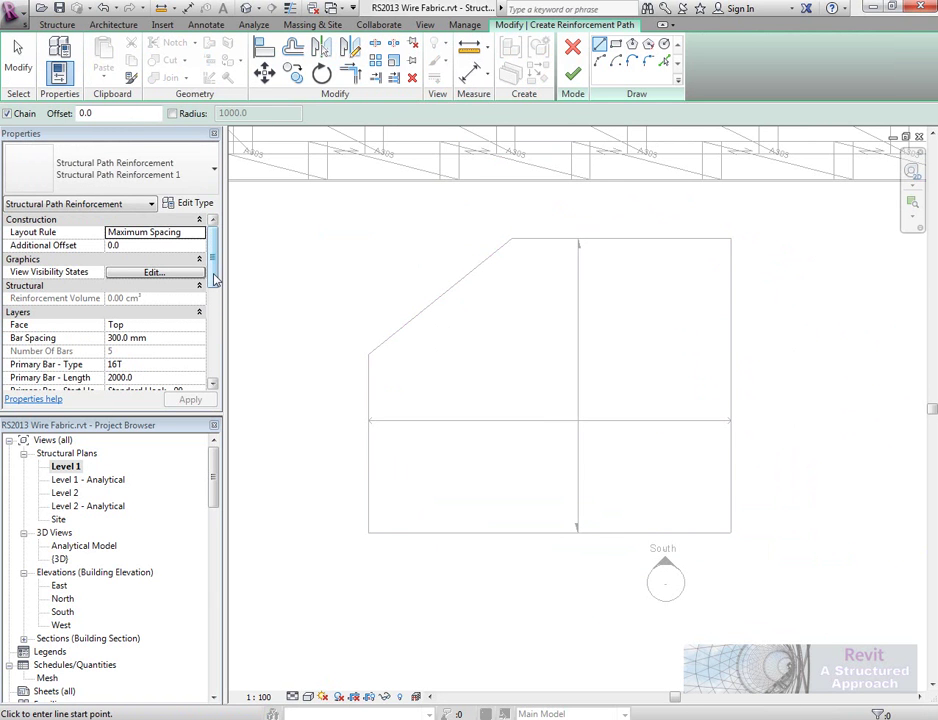
{"action": "left_click", "coordinate": [201, 234]}
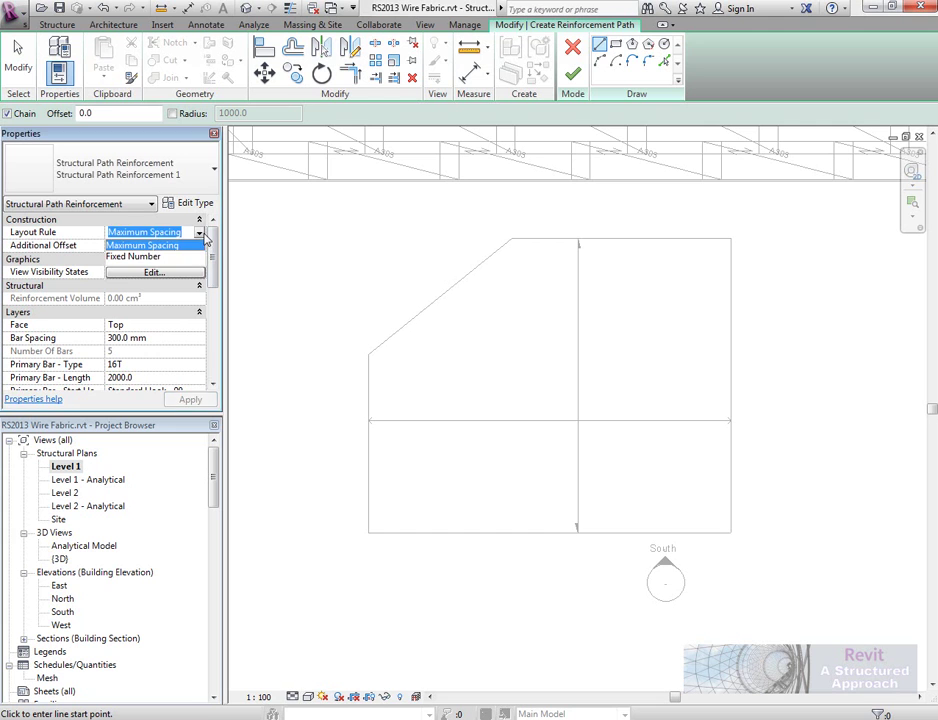
{"action": "left_click", "coordinate": [170, 247]}
{"action": "left_click_drag", "start_coordinate": [212, 245], "coordinate": [214, 297]}
{"action": "scroll", "coordinate": [158, 290], "scroll_direction": "down", "scroll_amount": 1}
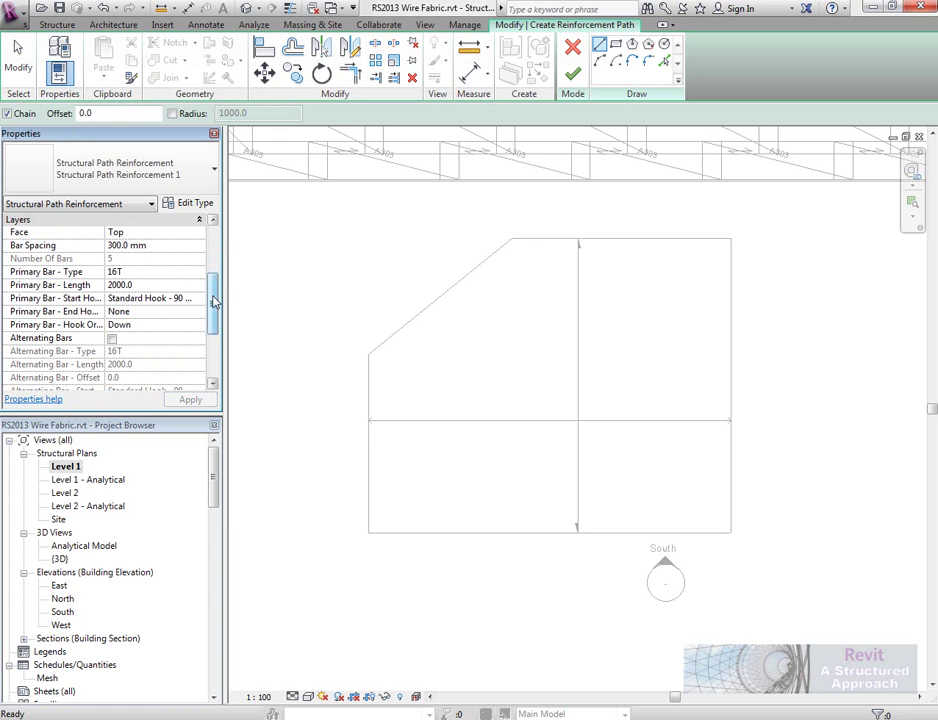
{"action": "left_click_drag", "start_coordinate": [212, 301], "coordinate": [212, 314]}
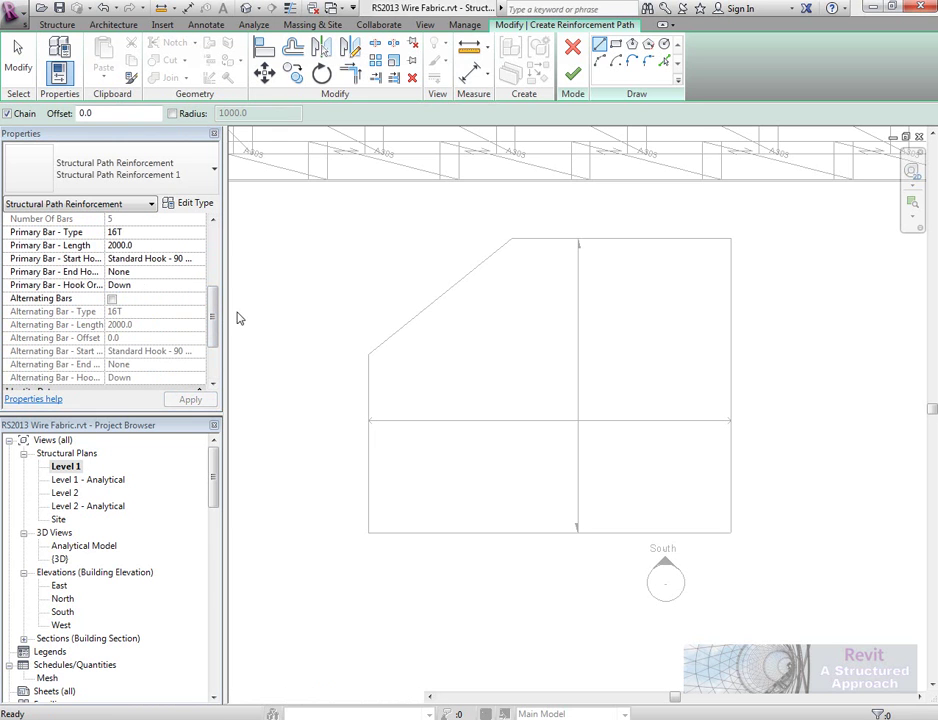
Sketch the path along the slab's left, angled and top edges and finish the sketch
{"action": "left_click", "coordinate": [368, 531]}
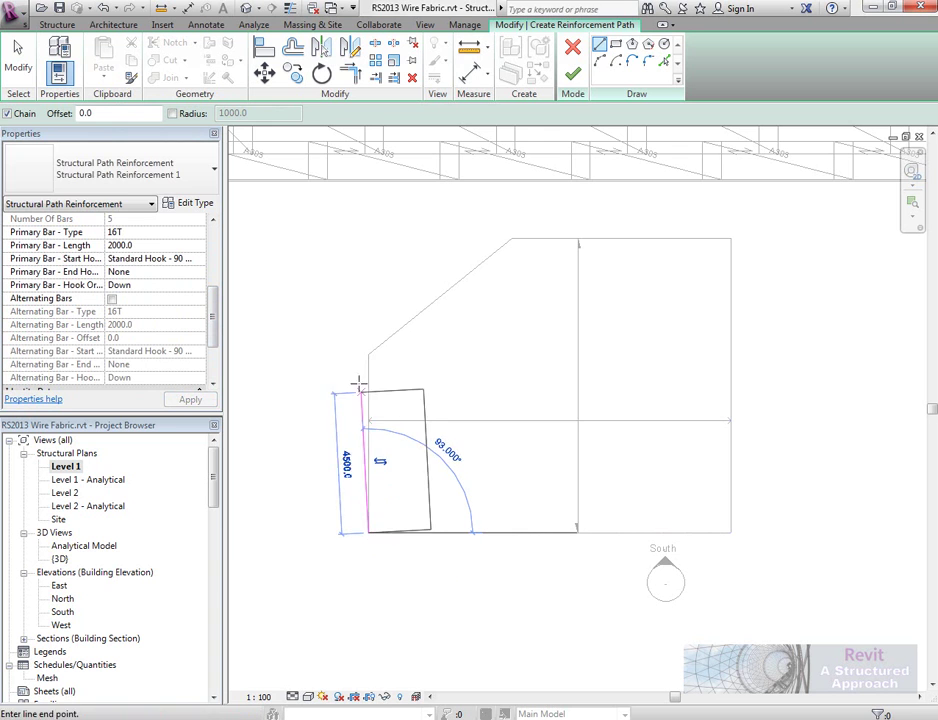
{"action": "left_click", "coordinate": [368, 354]}
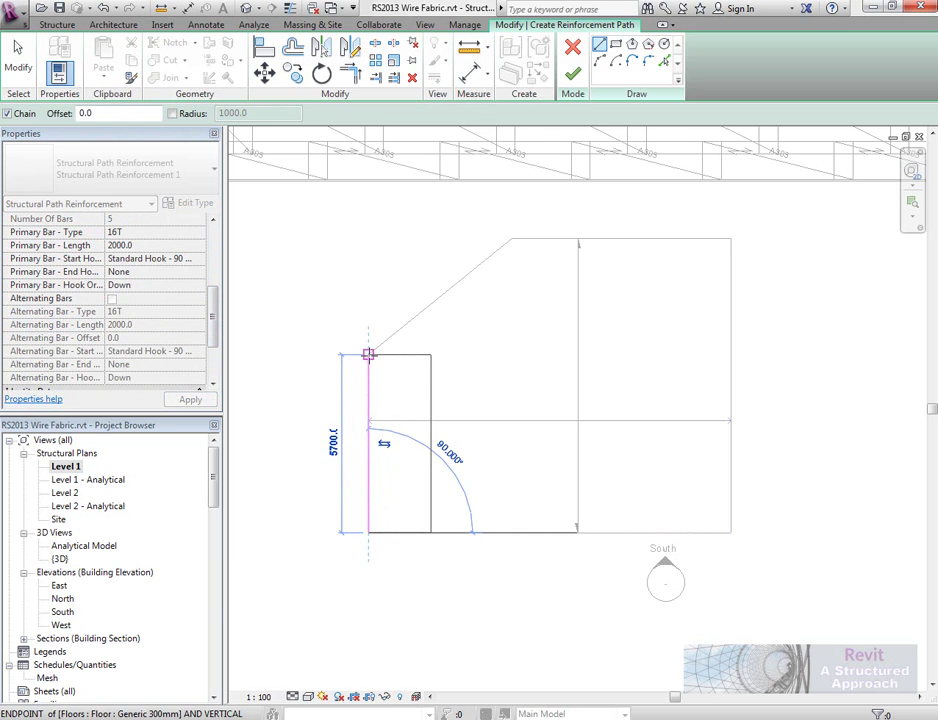
{"action": "left_click", "coordinate": [511, 237]}
{"action": "left_click", "coordinate": [730, 238]}
{"action": "right_click", "coordinate": [712, 313]}
{"action": "left_click", "coordinate": [742, 325]}
{"action": "right_click", "coordinate": [676, 327]}
{"action": "left_click", "coordinate": [705, 333]}
{"action": "left_click", "coordinate": [572, 73]}
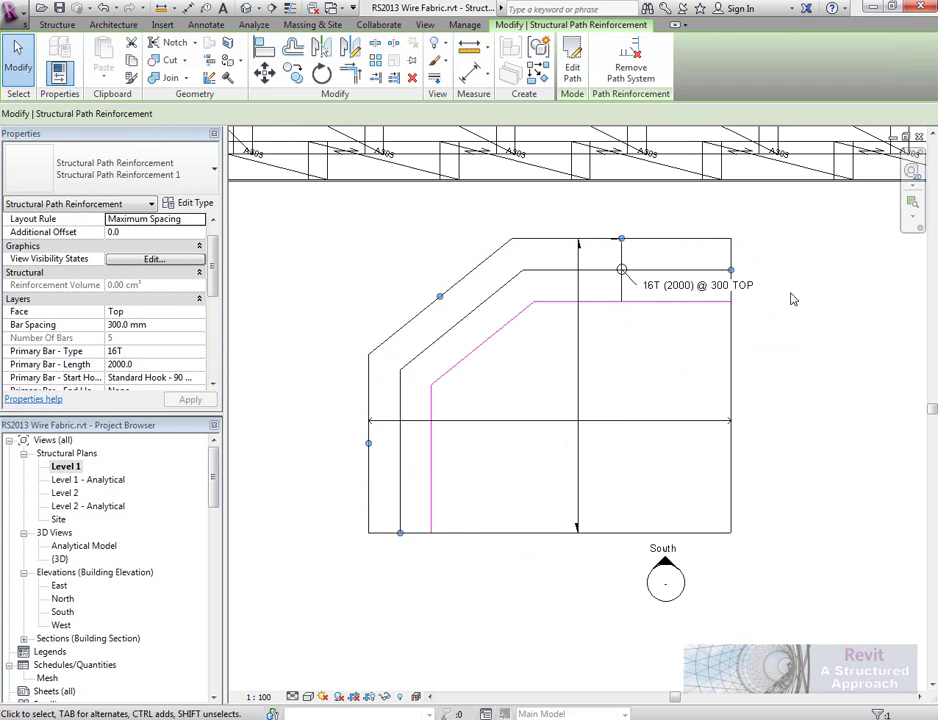
Zoom in to check the 16T (2000) @ 300 TOP path reinforcement tag, then zoom back out
{"action": "left_click", "coordinate": [800, 302]}
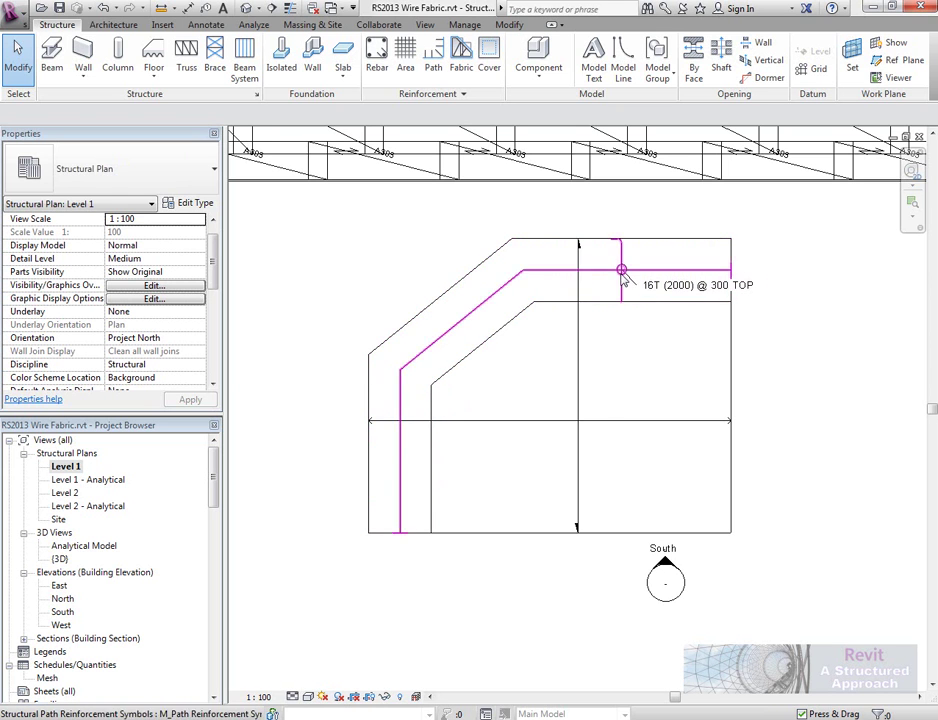
{"action": "scroll", "coordinate": [617, 270], "scroll_direction": "up", "scroll_amount": 2}
{"action": "scroll", "coordinate": [617, 270], "scroll_direction": "up", "scroll_amount": 2}
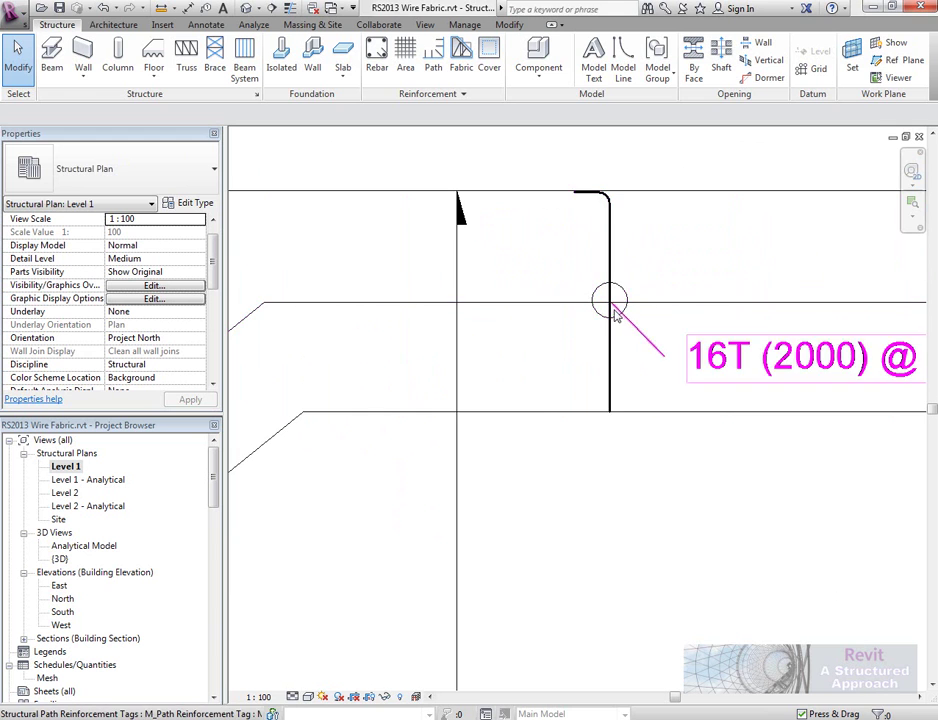
{"action": "scroll", "coordinate": [563, 310], "scroll_direction": "down", "scroll_amount": 2}
{"action": "scroll", "coordinate": [563, 310], "scroll_direction": "down", "scroll_amount": 3}
{"action": "middle_click_drag", "start_coordinate": [558, 356], "coordinate": [561, 374]}
In the {3D} view, window-select the slab and filter the selection to Structural Rebar only
{"action": "double_click", "coordinate": [60, 559]}
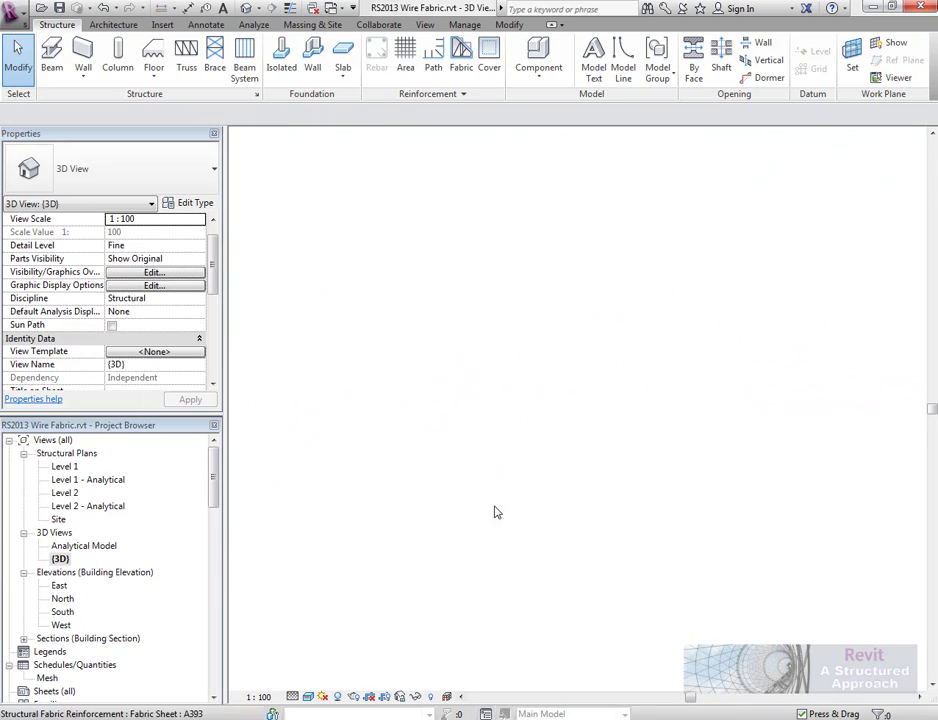
{"action": "scroll", "coordinate": [712, 629], "scroll_direction": "up", "scroll_amount": 5}
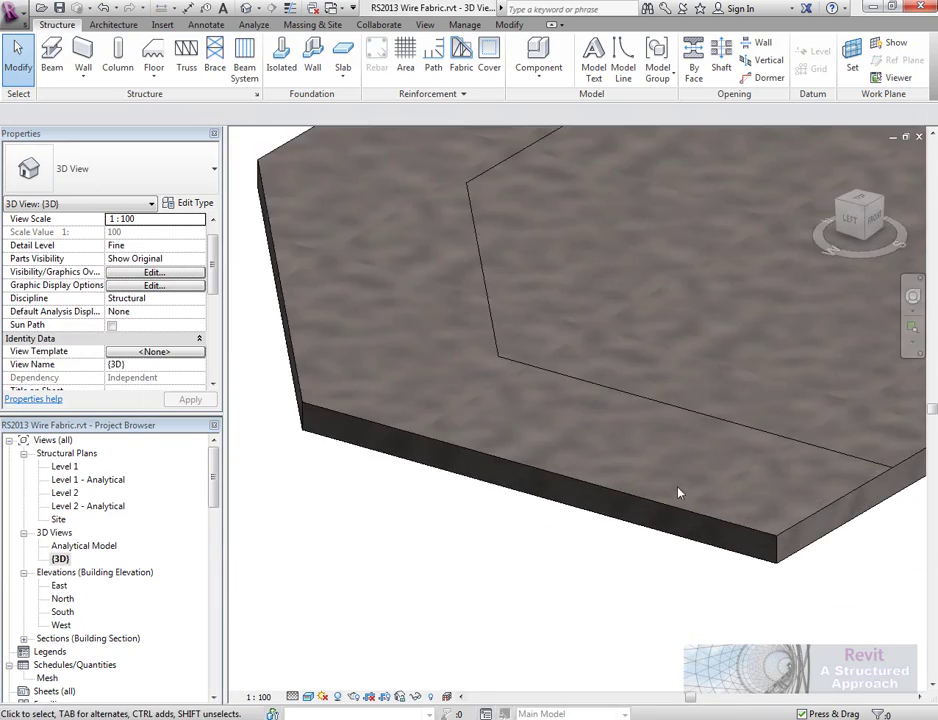
{"action": "scroll", "coordinate": [652, 540], "scroll_direction": "down", "scroll_amount": 3}
{"action": "middle_click_drag", "start_coordinate": [627, 553], "coordinate": [560, 470], "text": "shift"}
{"action": "left_click_drag", "start_coordinate": [446, 186], "coordinate": [865, 555]}
{"action": "left_click", "coordinate": [572, 60]}
{"action": "left_click", "coordinate": [590, 295]}
{"action": "left_click", "coordinate": [338, 296]}
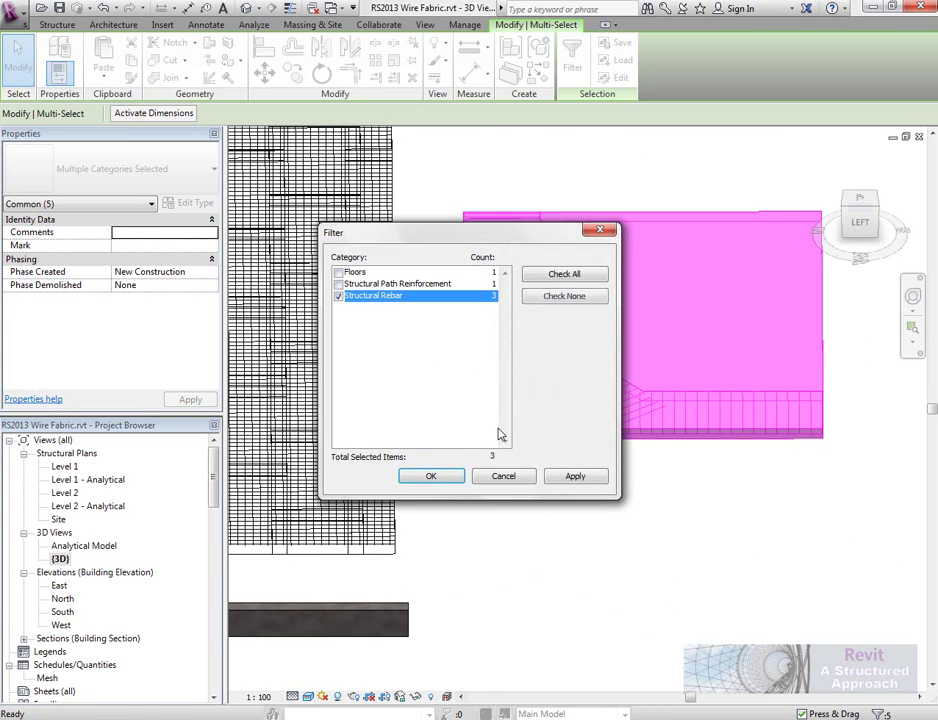
{"action": "left_click", "coordinate": [431, 476]}
Set the rebar's View Visibility State to View unobscured for the {3D} view
{"action": "left_click", "coordinate": [153, 364]}
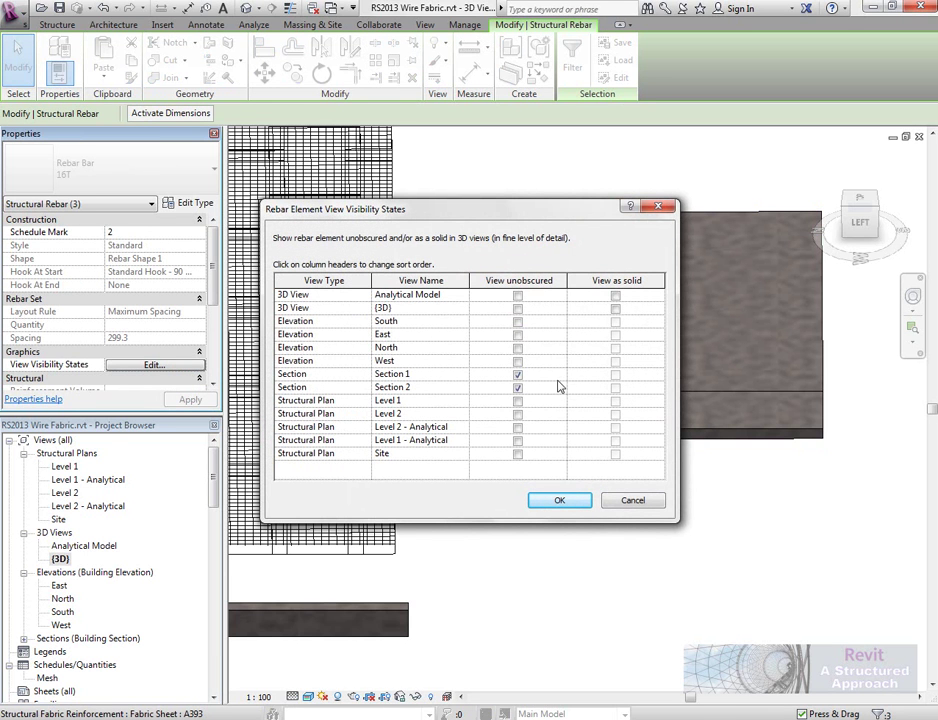
{"action": "left_click", "coordinate": [385, 308]}
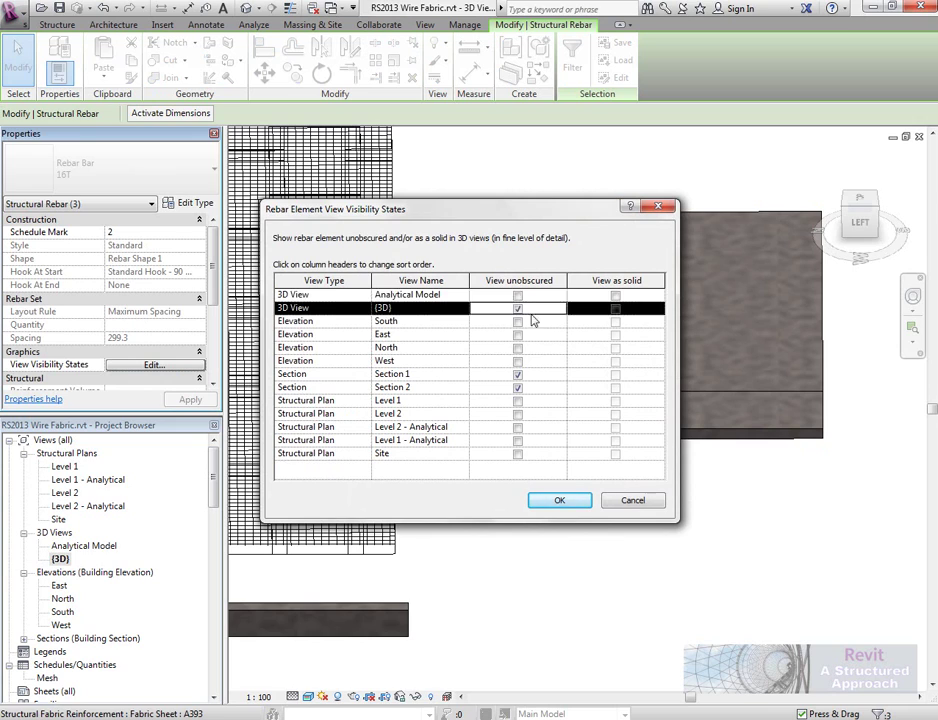
{"action": "left_click", "coordinate": [619, 312]}
{"action": "left_click", "coordinate": [559, 501]}
{"action": "left_click", "coordinate": [643, 507]}
Orbit the 3D model to review the unobscured path bars, then select the Level 1 plan
{"action": "middle_click_drag", "start_coordinate": [643, 507], "coordinate": [444, 546], "text": "shift"}
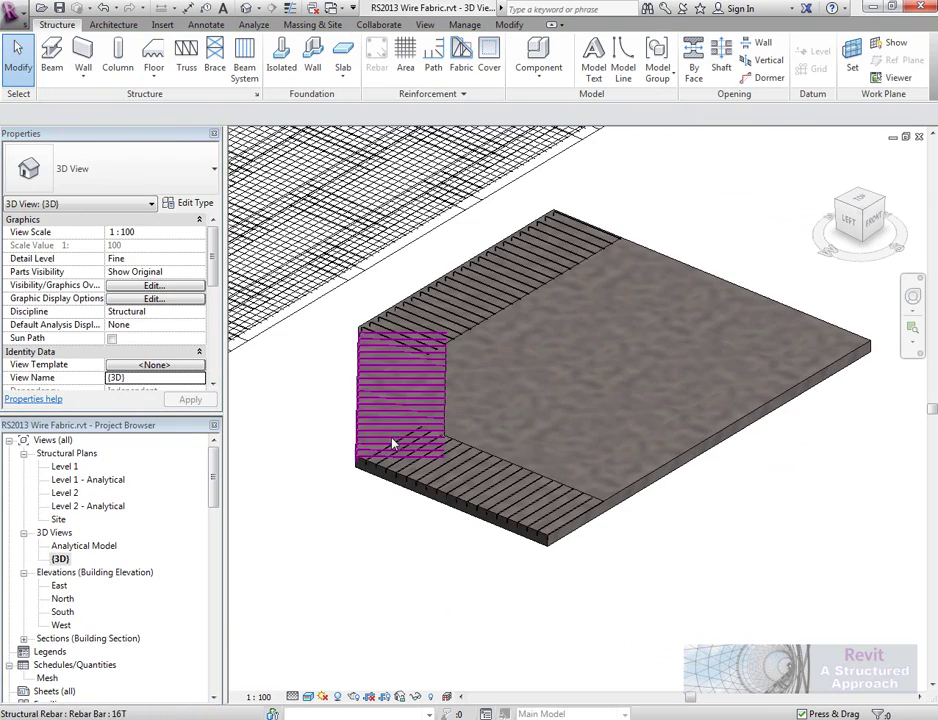
{"action": "scroll", "coordinate": [392, 442], "scroll_direction": "up", "scroll_amount": 5}
{"action": "scroll", "coordinate": [680, 672], "scroll_direction": "up", "scroll_amount": 3}
{"action": "scroll", "coordinate": [542, 620], "scroll_direction": "down", "scroll_amount": 3}
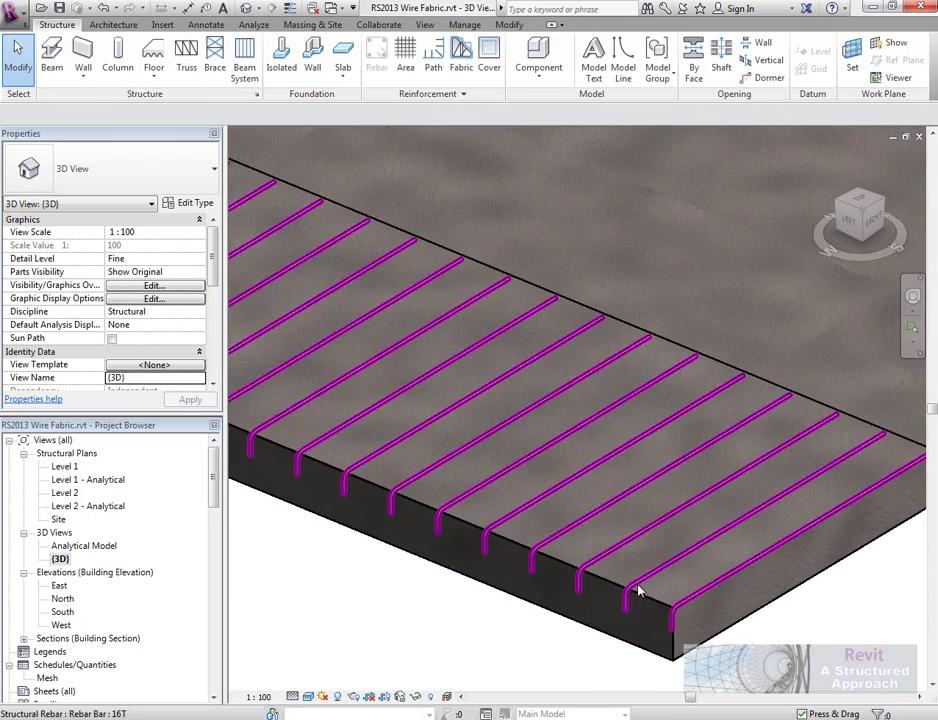
{"action": "scroll", "coordinate": [708, 620], "scroll_direction": "down", "scroll_amount": 3}
{"action": "middle_click_drag", "start_coordinate": [708, 620], "coordinate": [630, 496], "text": "shift"}
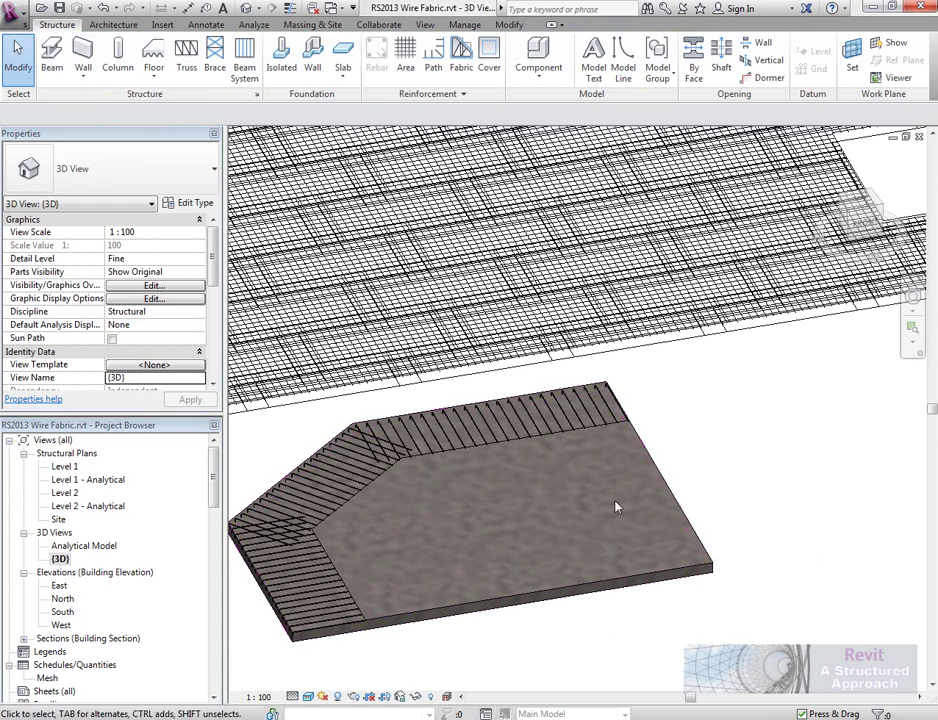
{"action": "left_click", "coordinate": [63, 467]}
On Level 1, draw a rectangular area reinforcement boundary from the slab's lower-right to its middle
{"action": "double_click", "coordinate": [63, 467]}
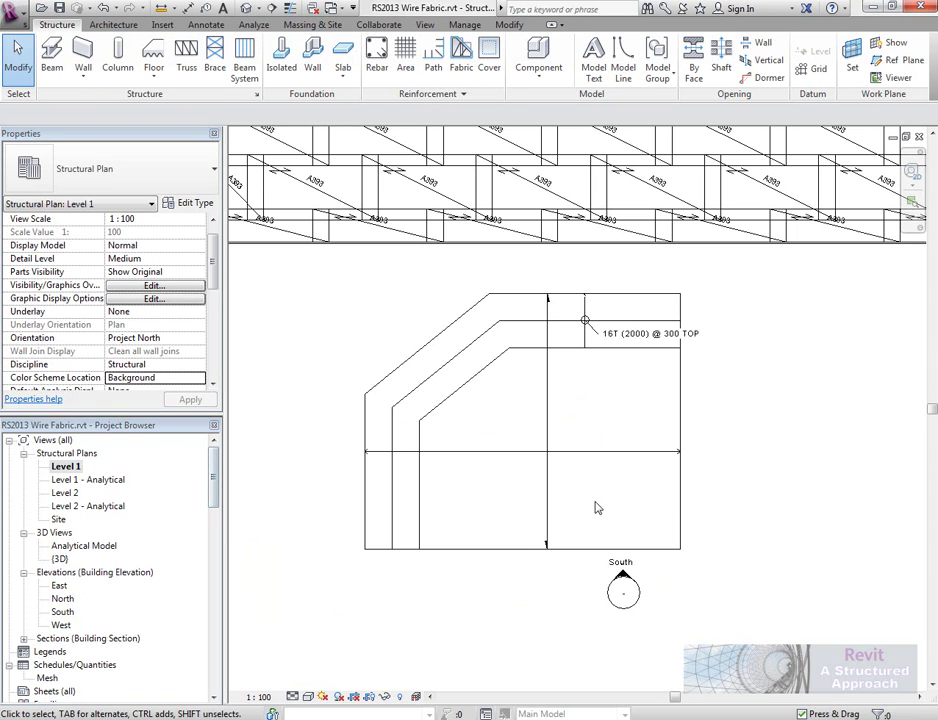
{"action": "left_click", "coordinate": [653, 479]}
{"action": "scroll", "coordinate": [655, 470], "scroll_direction": "up", "scroll_amount": 2}
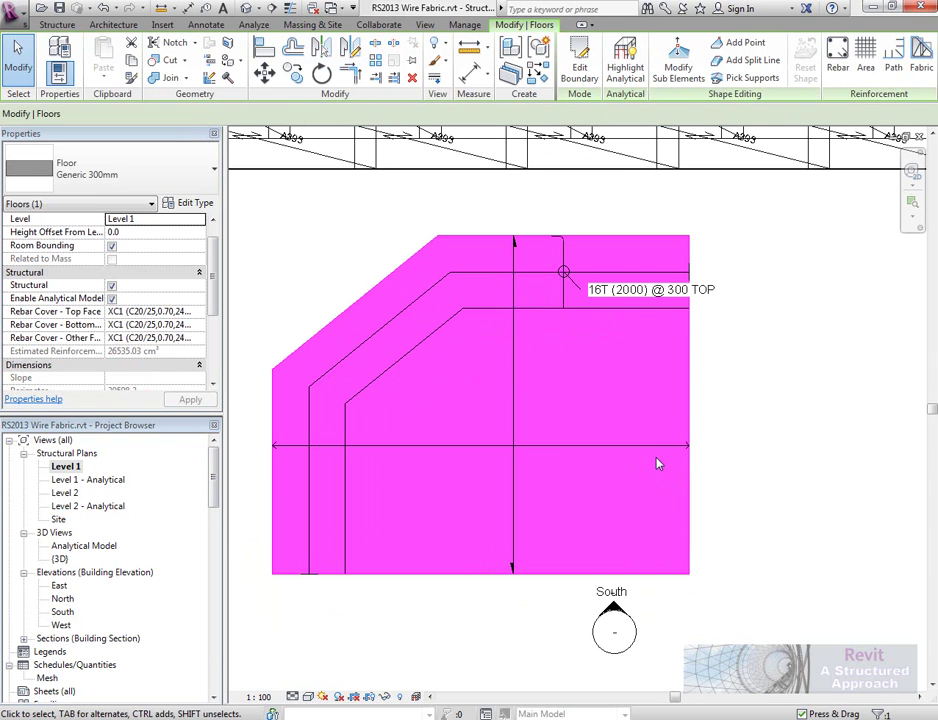
{"action": "left_click", "coordinate": [866, 70]}
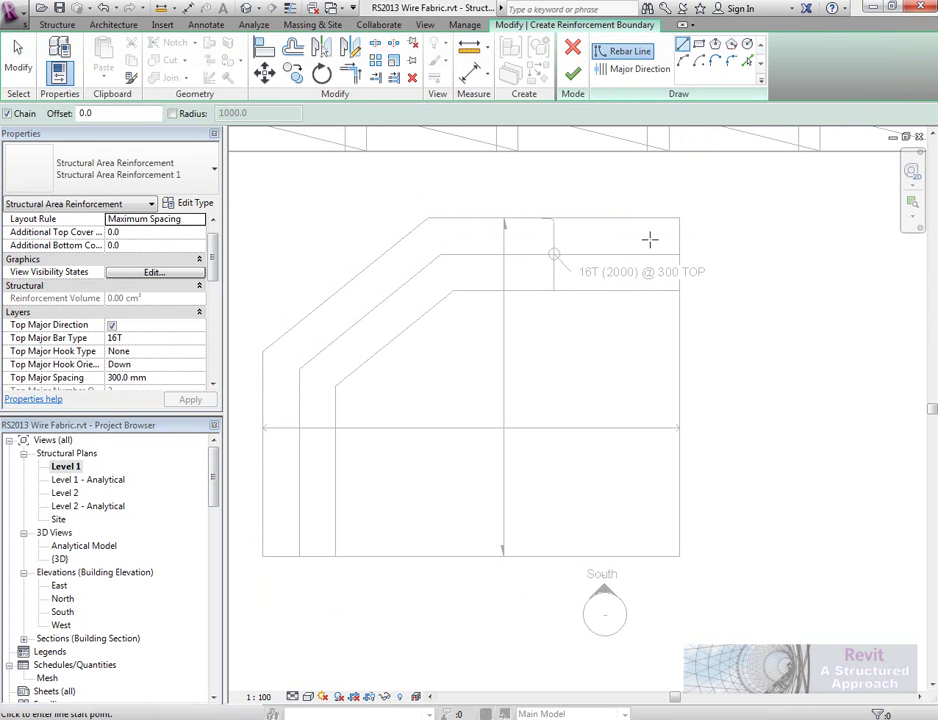
{"action": "left_click", "coordinate": [699, 44]}
{"action": "left_click", "coordinate": [657, 537]}
{"action": "left_click", "coordinate": [420, 343]}
{"action": "right_click", "coordinate": [780, 324]}
{"action": "left_click", "coordinate": [805, 331]}
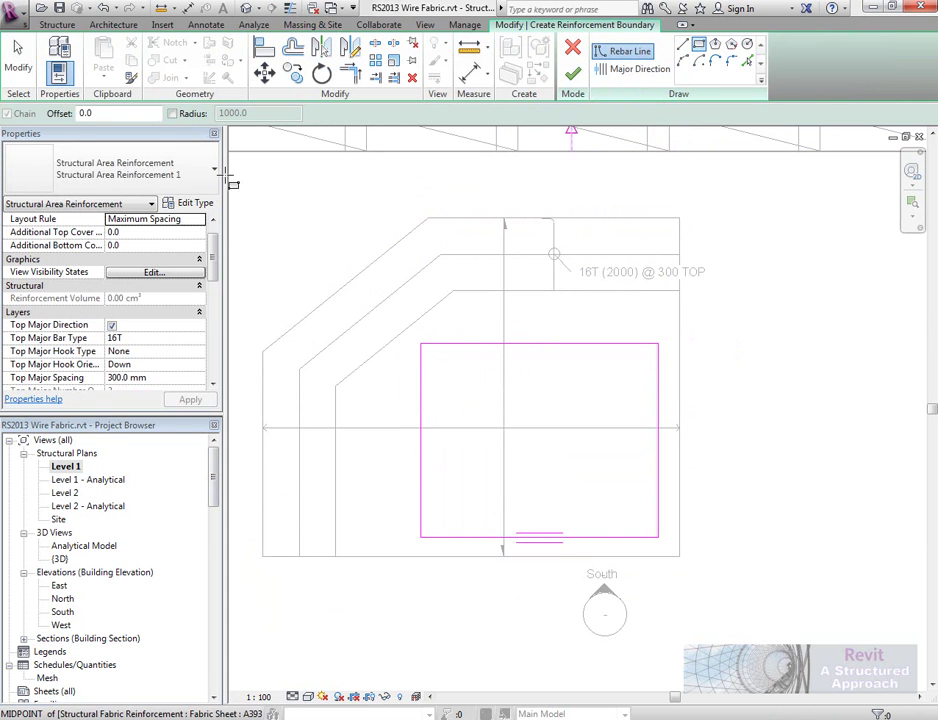
{"action": "scroll", "coordinate": [211, 257], "scroll_direction": "down", "scroll_amount": 3}
{"action": "left_click", "coordinate": [573, 73]}
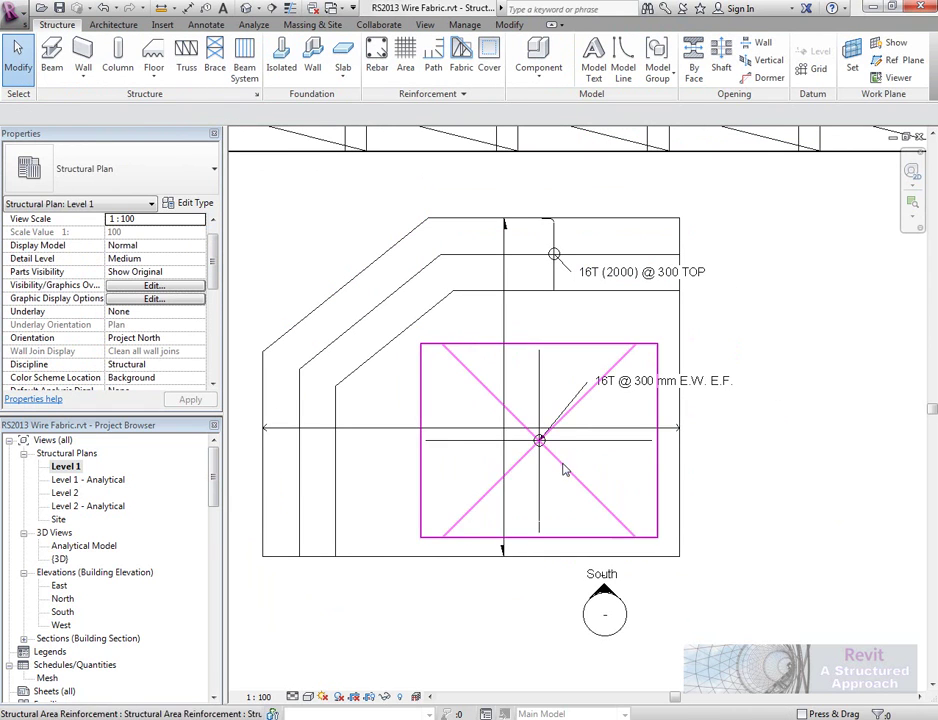
Open the {3D} view and orbit around the slab to see the new area reinforcement
{"action": "double_click", "coordinate": [60, 560]}
{"action": "left_click", "coordinate": [608, 560]}
{"action": "left_click", "coordinate": [739, 509]}
{"action": "middle_click_drag", "start_coordinate": [739, 509], "coordinate": [819, 620], "text": "shift"}
Window-select the small slab, try Structural Rebar and Area Reinforcement filters, then cancel and deselect
{"action": "left_click_drag", "start_coordinate": [848, 621], "coordinate": [584, 411]}
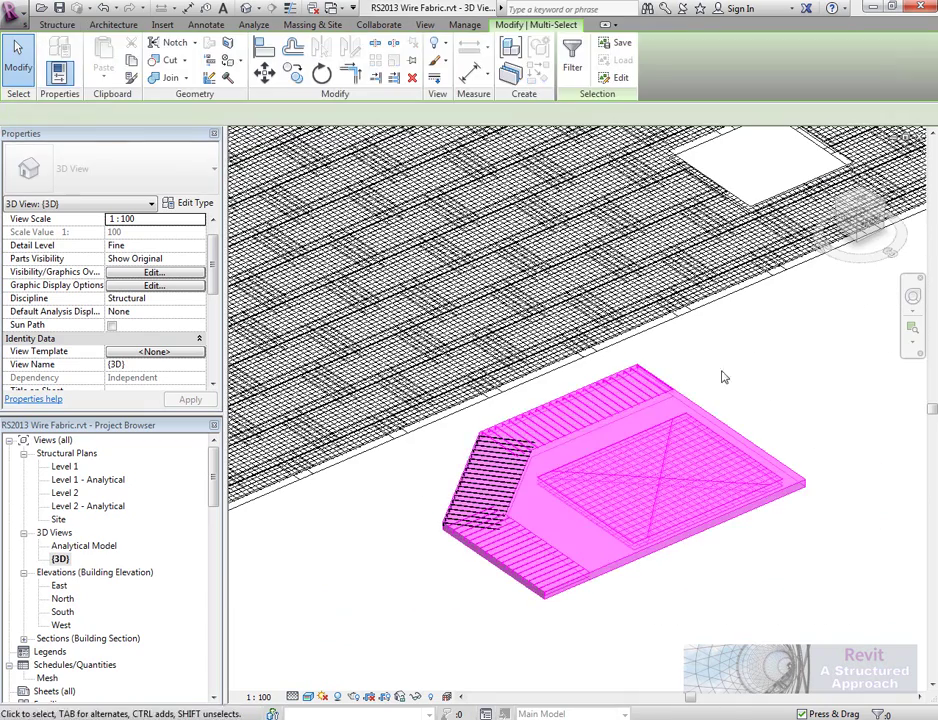
{"action": "left_click", "coordinate": [572, 62]}
{"action": "left_click", "coordinate": [565, 297]}
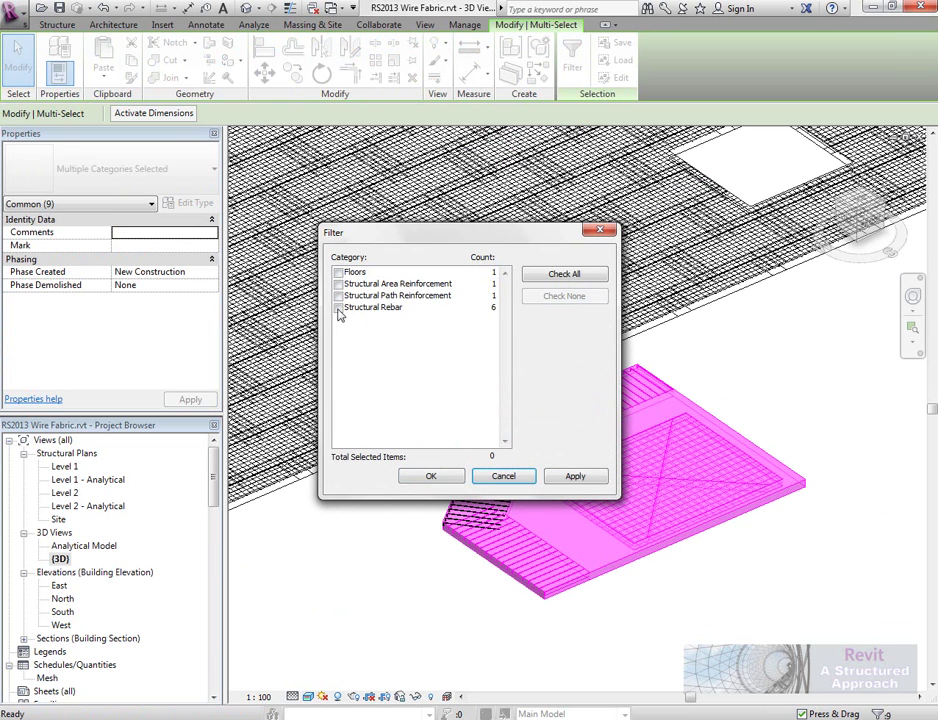
{"action": "left_click", "coordinate": [338, 307]}
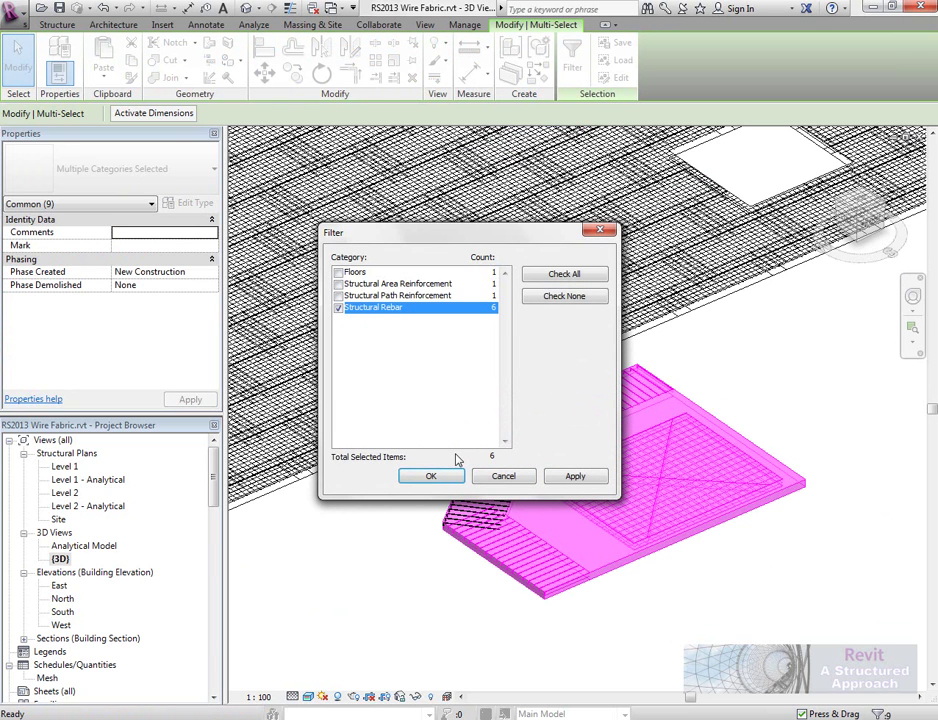
{"action": "left_click", "coordinate": [338, 307]}
{"action": "left_click", "coordinate": [338, 284]}
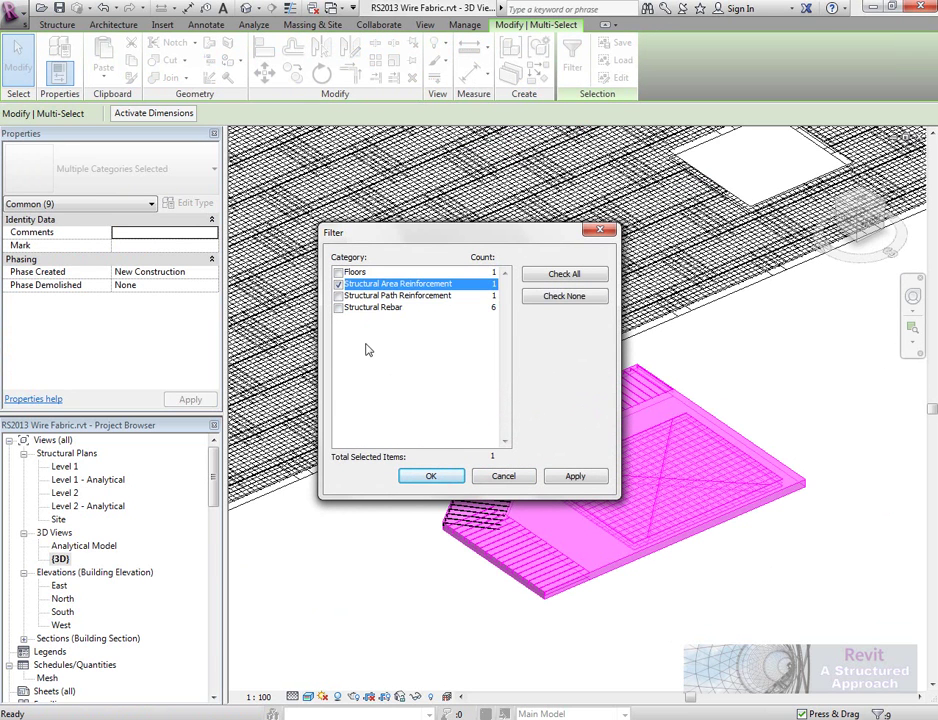
{"action": "left_click", "coordinate": [338, 284]}
{"action": "left_click", "coordinate": [338, 284]}
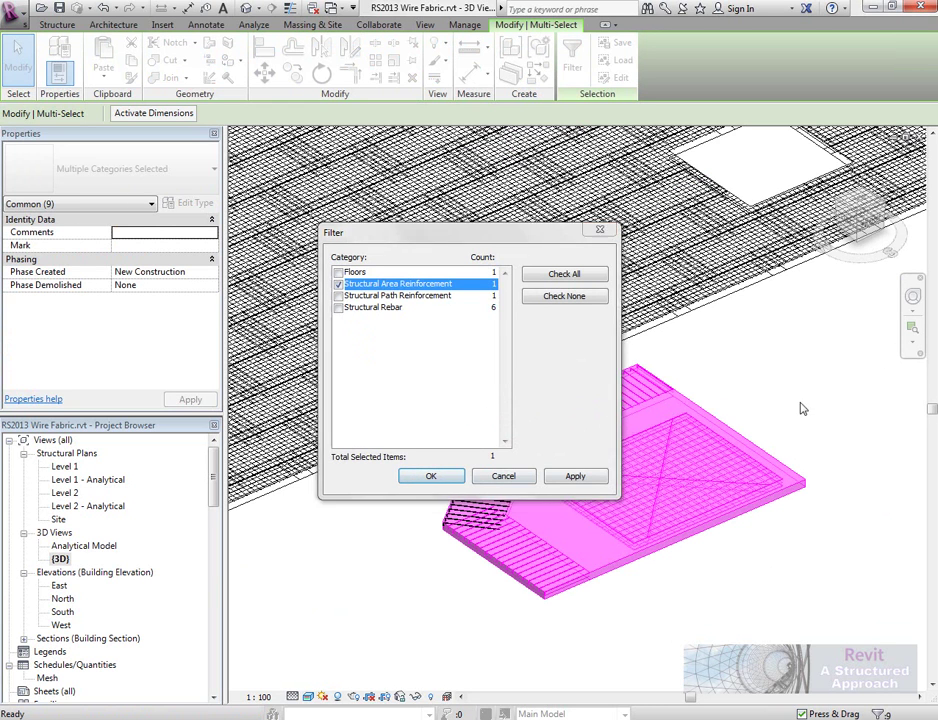
{"action": "left_click", "coordinate": [503, 476]}
{"action": "left_click", "coordinate": [838, 402]}
{"action": "scroll", "coordinate": [772, 505], "scroll_direction": "up", "scroll_amount": 4}
{"action": "scroll", "coordinate": [596, 318], "scroll_direction": "down", "scroll_amount": 2}
{"action": "scroll", "coordinate": [596, 318], "scroll_direction": "down", "scroll_amount": 5}
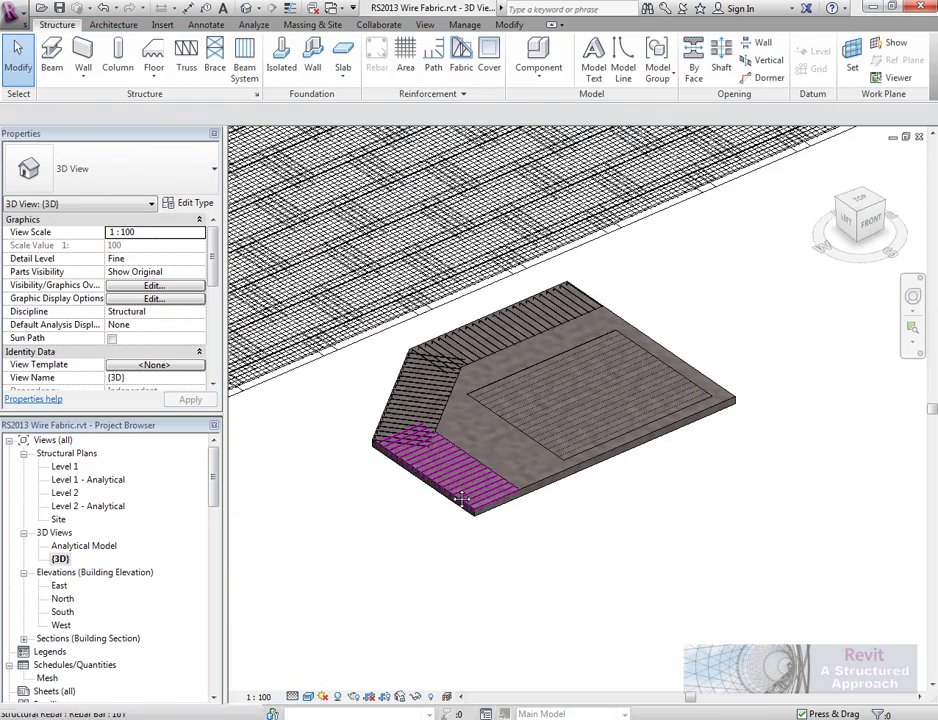
{"action": "scroll", "coordinate": [392, 530], "scroll_direction": "down", "scroll_amount": 5}
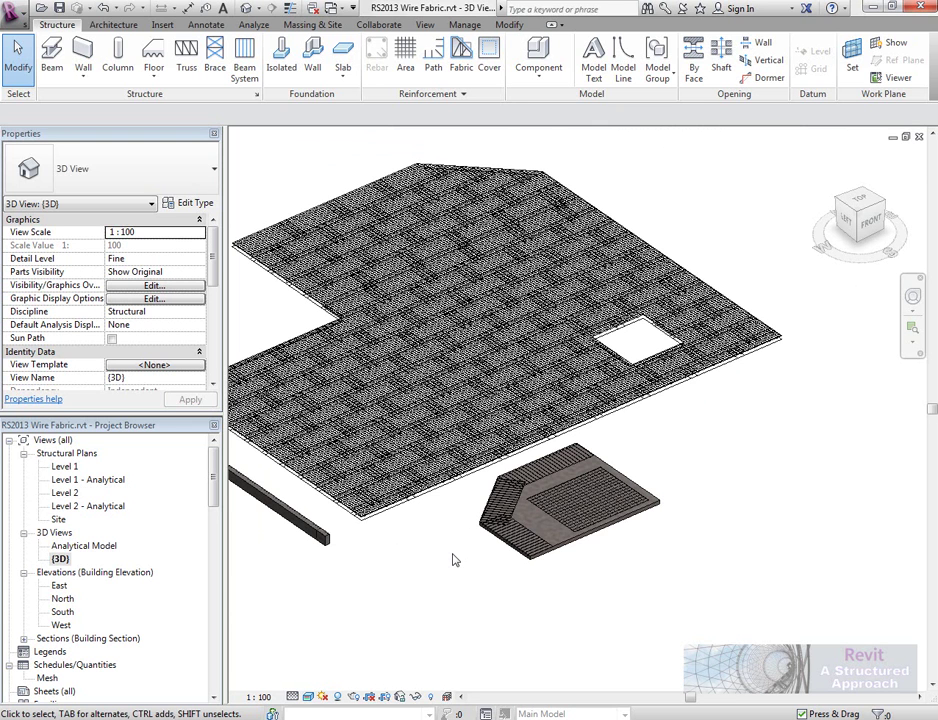
{"action": "middle_click_drag", "start_coordinate": [499, 370], "coordinate": [536, 387]}
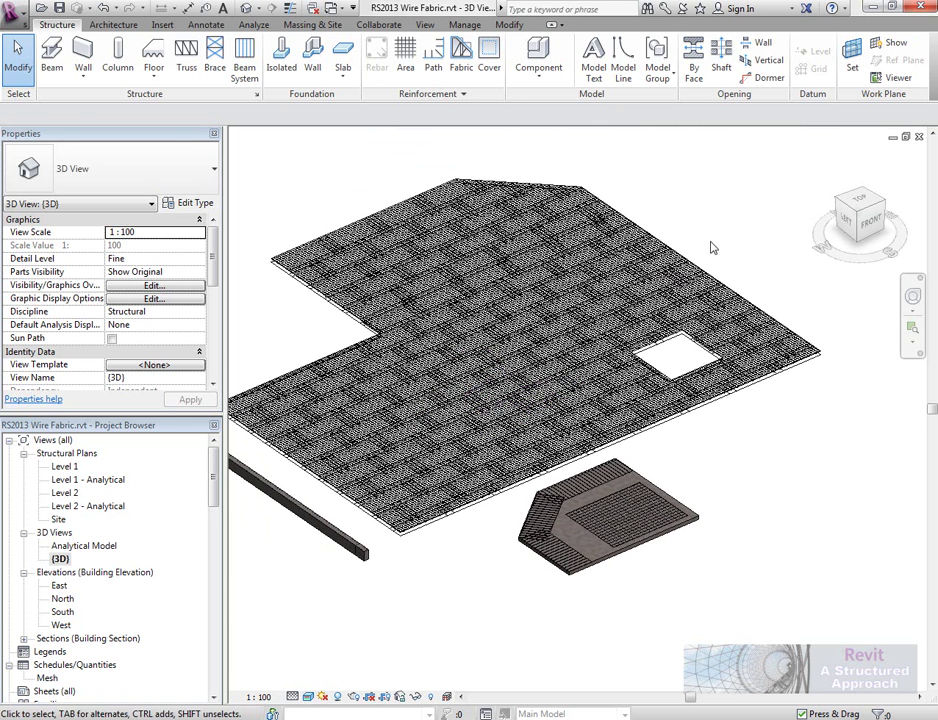